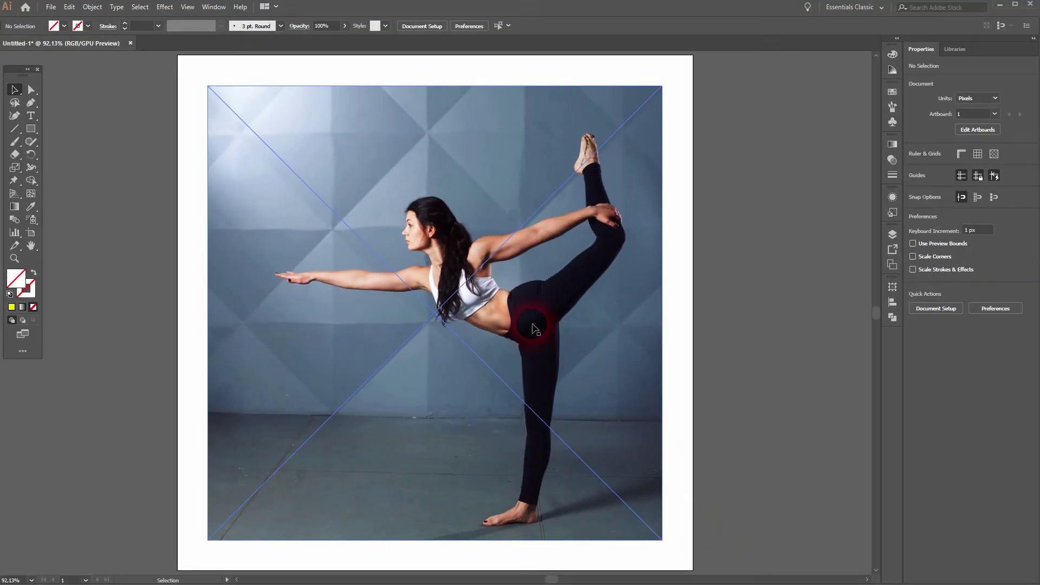
Add the text "YOGA" over the photo of the woman.
left_click(553, 326)
left_click(184, 8)
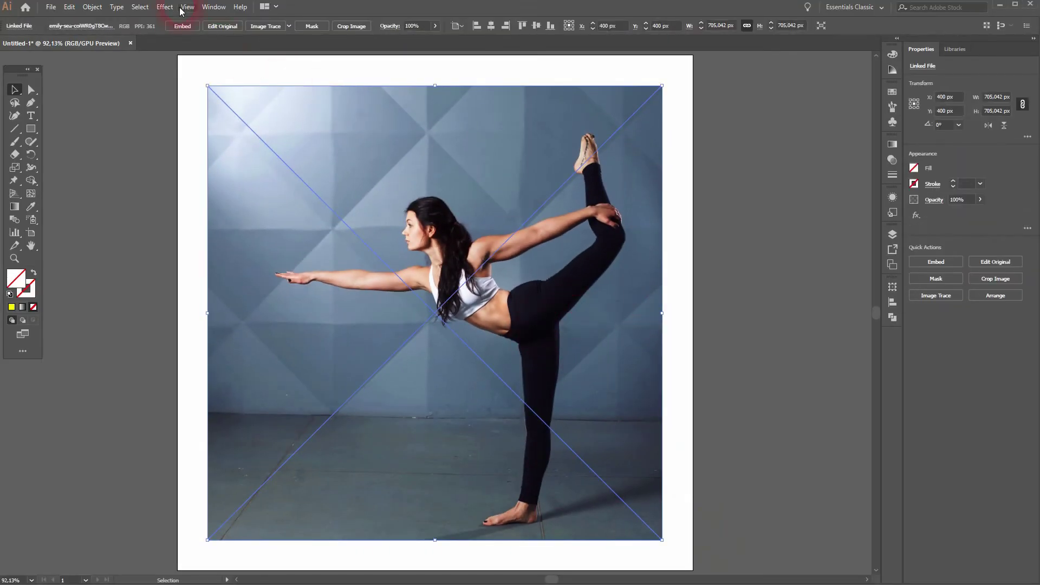
left_click(180, 8)
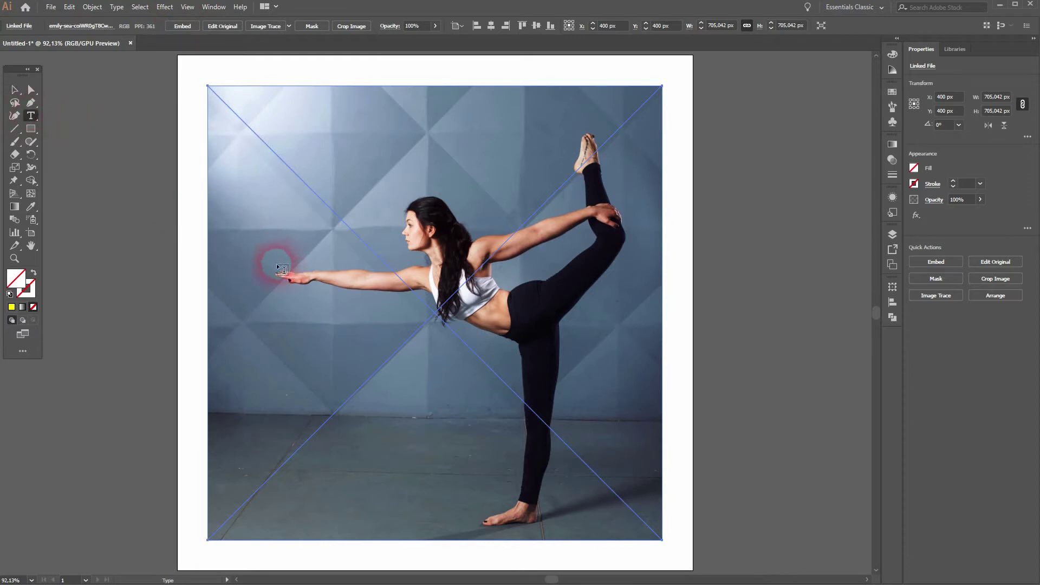
left_click(325, 266)
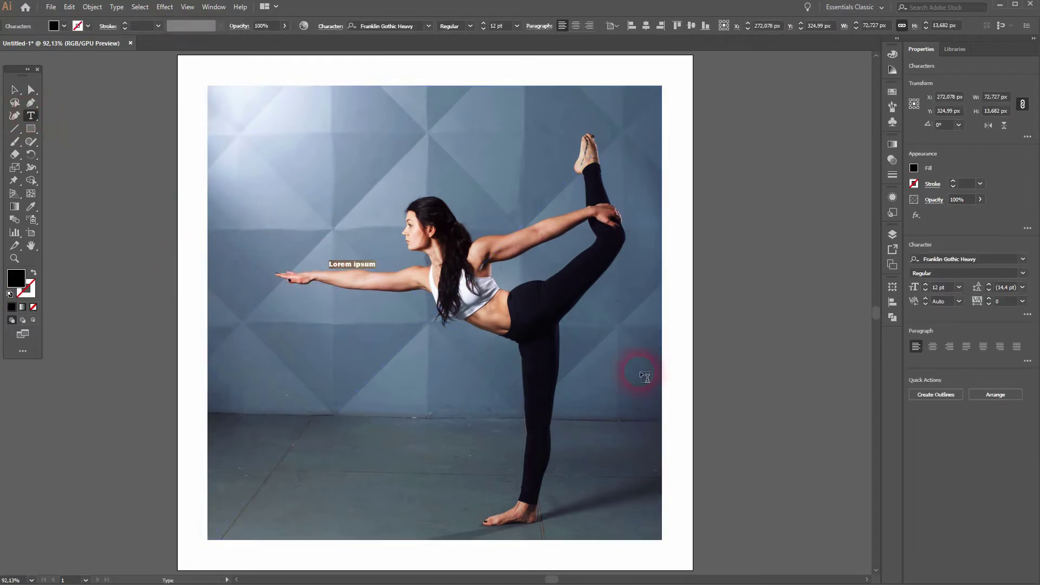
type("YOGA")
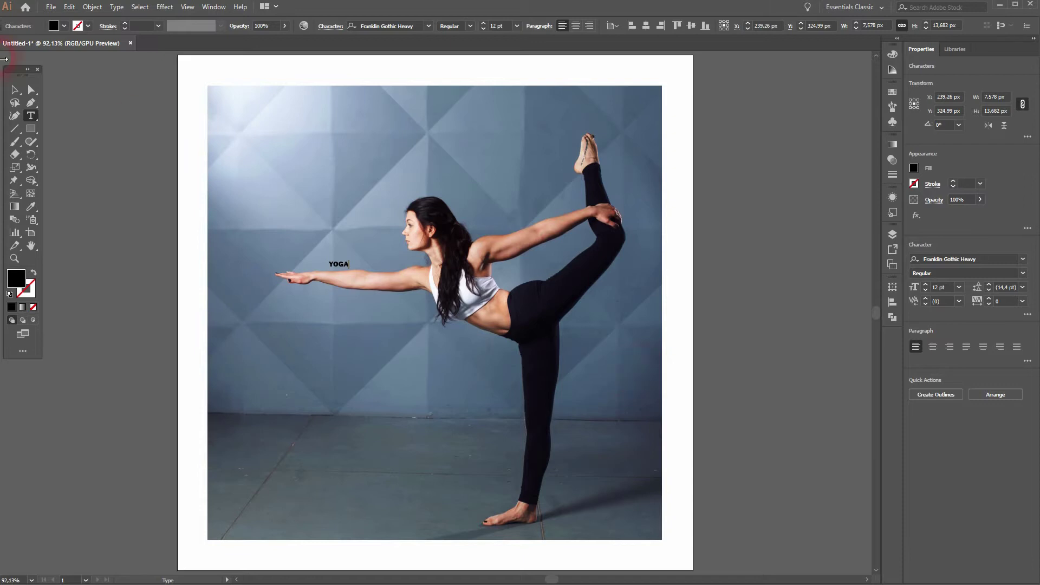
Change the YOGA text's fill colour to red.
left_click(13, 91)
left_click(64, 26)
left_click(48, 47)
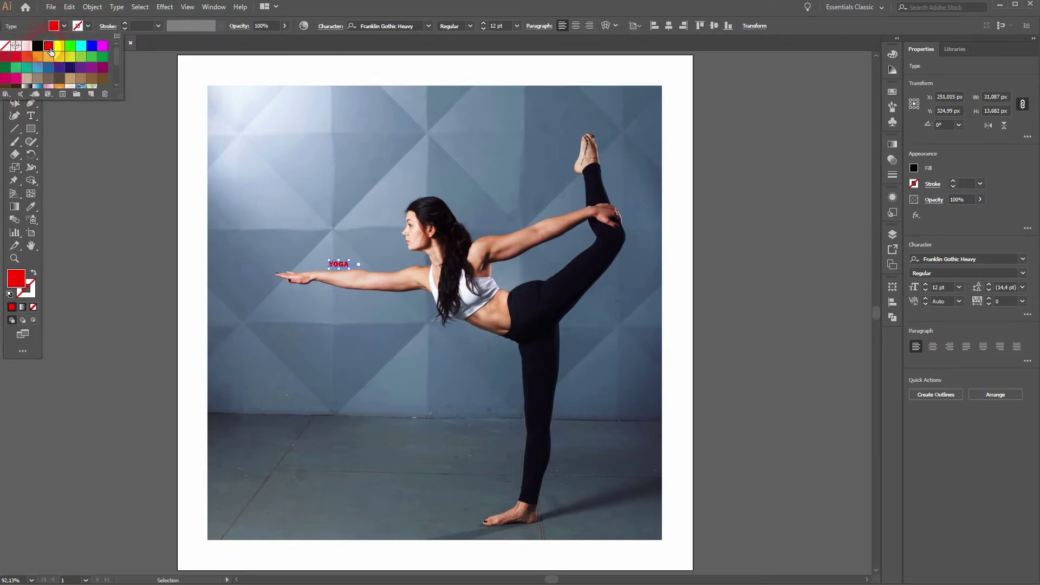
left_click(361, 209)
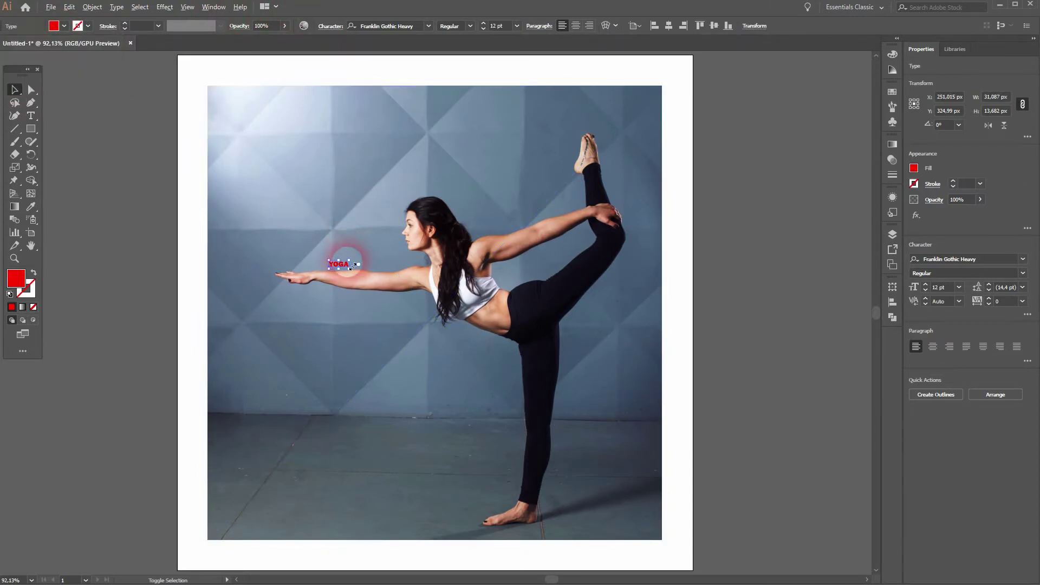
Enlarge the YOGA text to about 578 px wide and centre it on the artboard.
left_click_drag(350, 258, 409, 323)
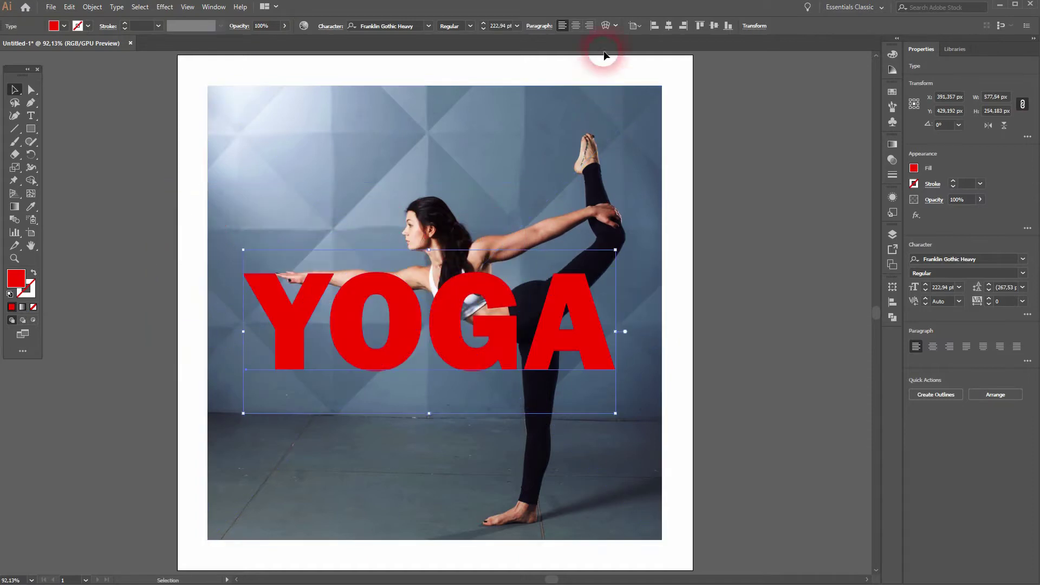
left_click(679, 25)
left_click(668, 25)
left_click(699, 25)
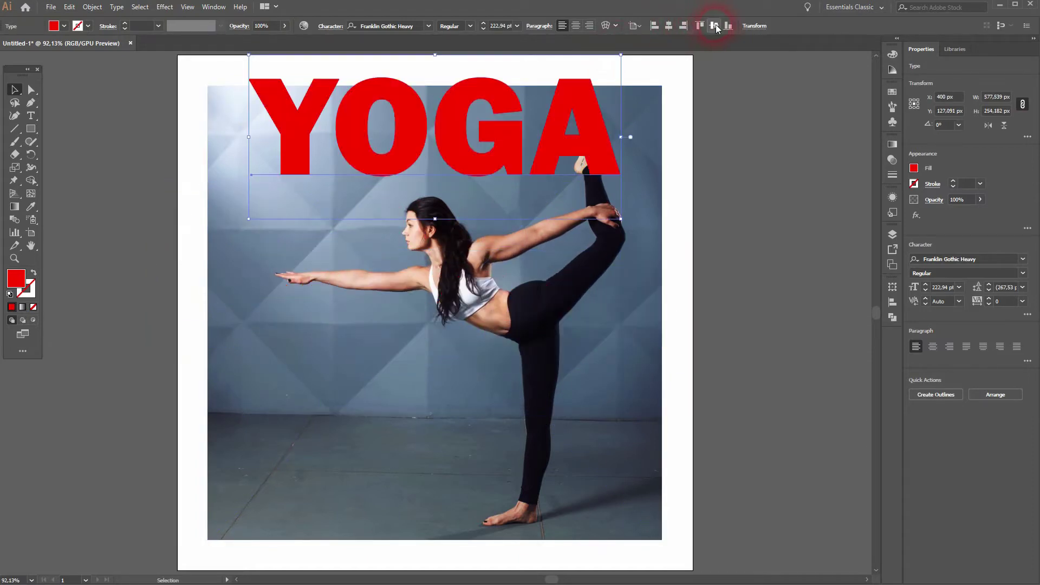
left_click(714, 26)
Stretch the YOGA text to about 678 px by 576 px and shift it slightly upward over the photo.
left_click_drag(435, 231, 435, 131)
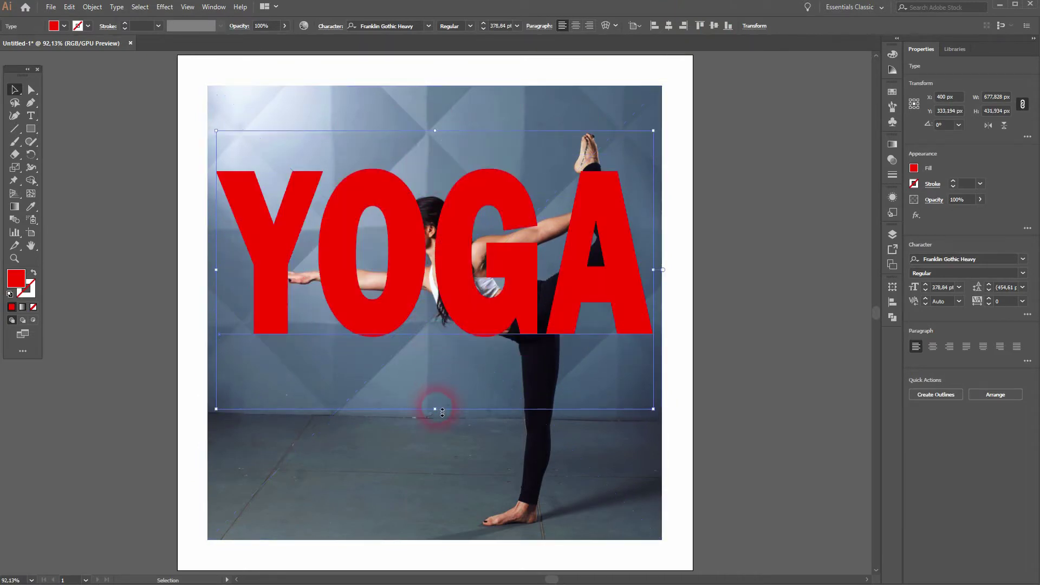
left_click_drag(442, 413, 455, 490)
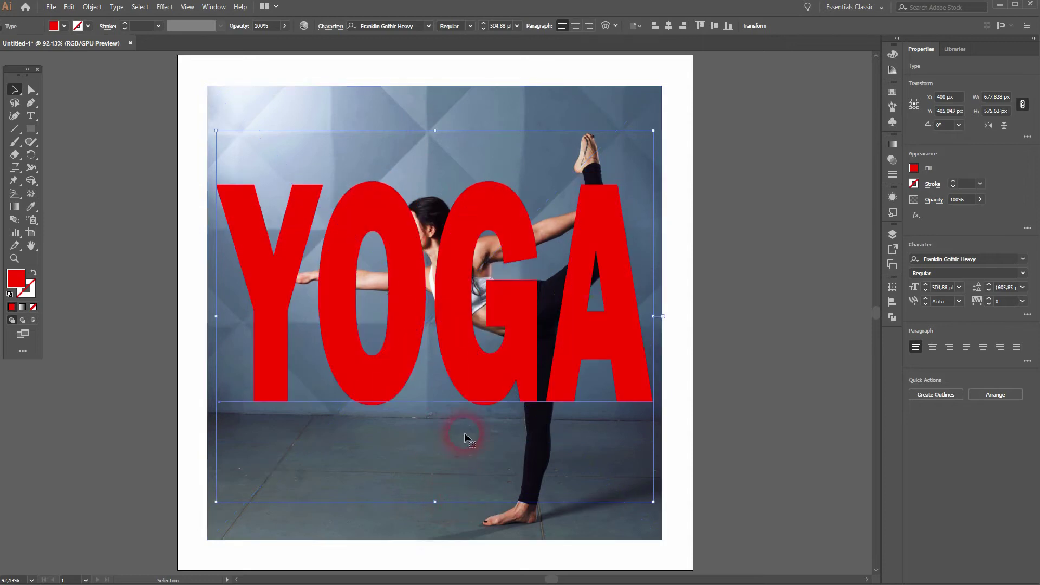
left_click_drag(456, 263, 458, 257)
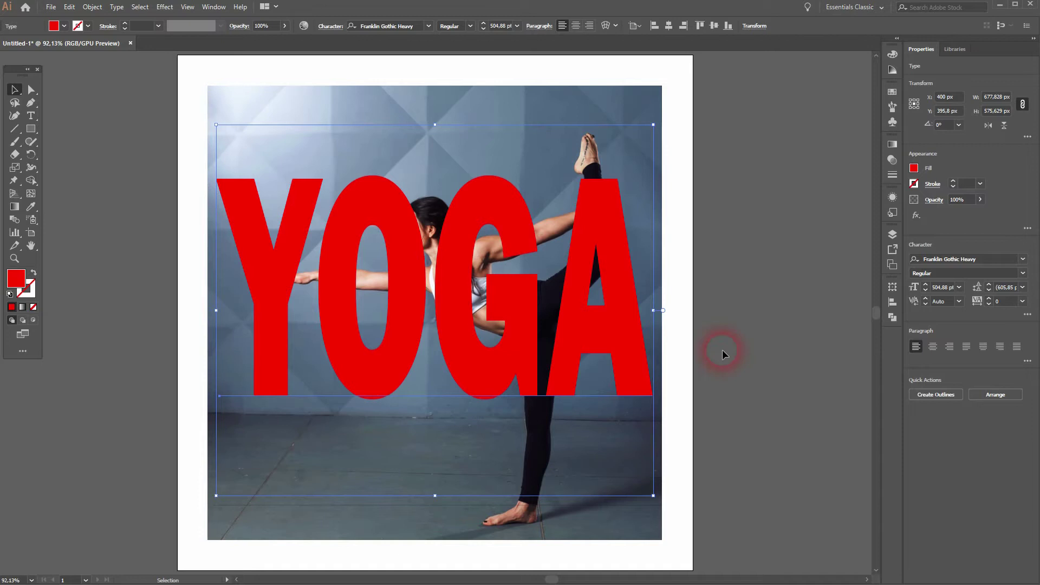
Convert the YOGA text to outlines and deselect it.
right_click(454, 253)
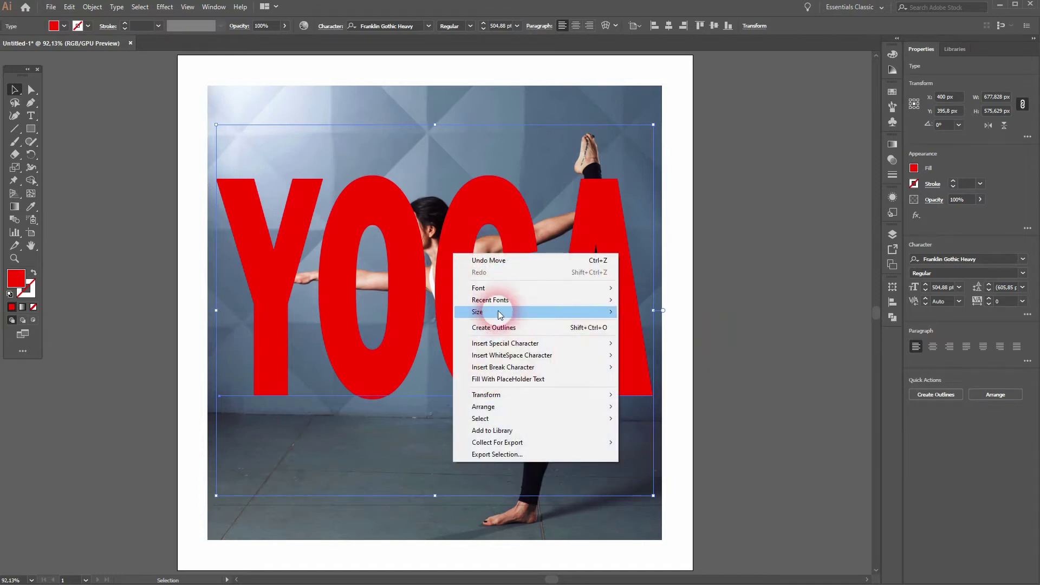
left_click(500, 328)
left_click(707, 311)
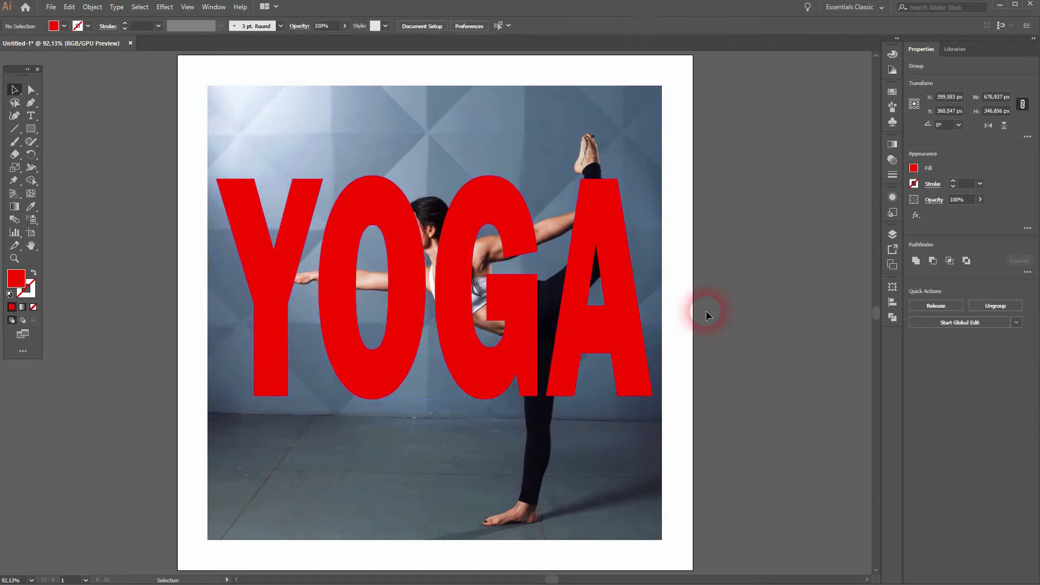
Combine the outlined YOGA letters into a single compound path.
left_click_drag(183, 121, 457, 298)
left_click(714, 268)
left_click(594, 269)
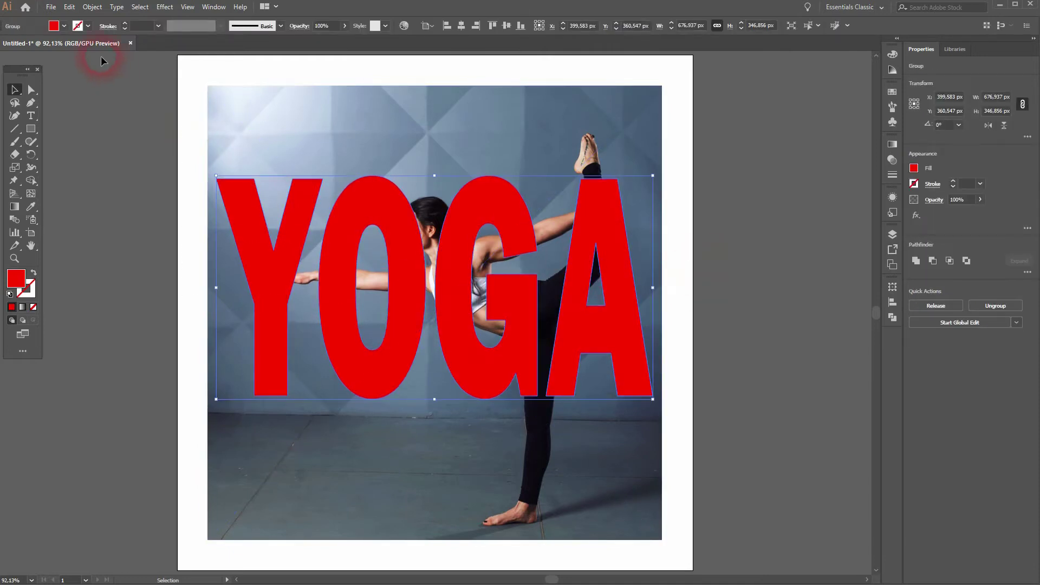
left_click(103, 8)
mouse_move(211, 399)
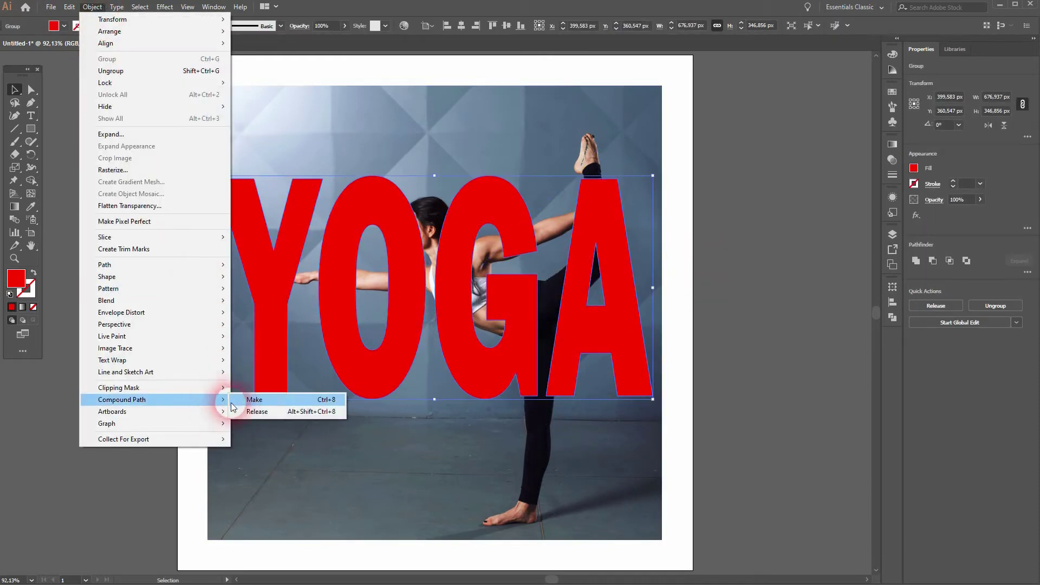
left_click(254, 400)
Select the YOGA lettering together with the photo and make a clipping mask from them.
left_click_drag(180, 92, 400, 237)
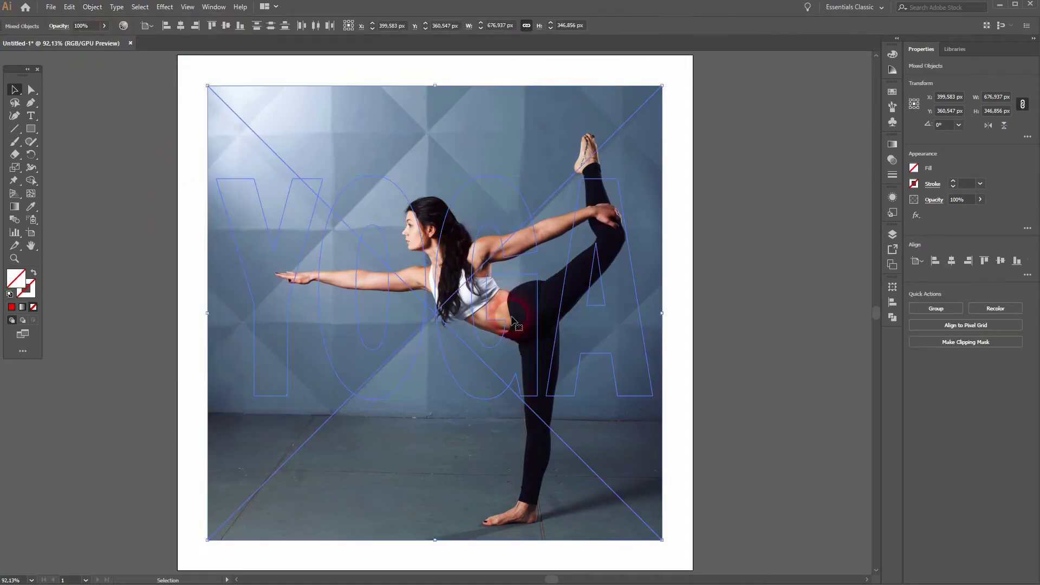
right_click(482, 143)
left_click(564, 236)
left_click(757, 306)
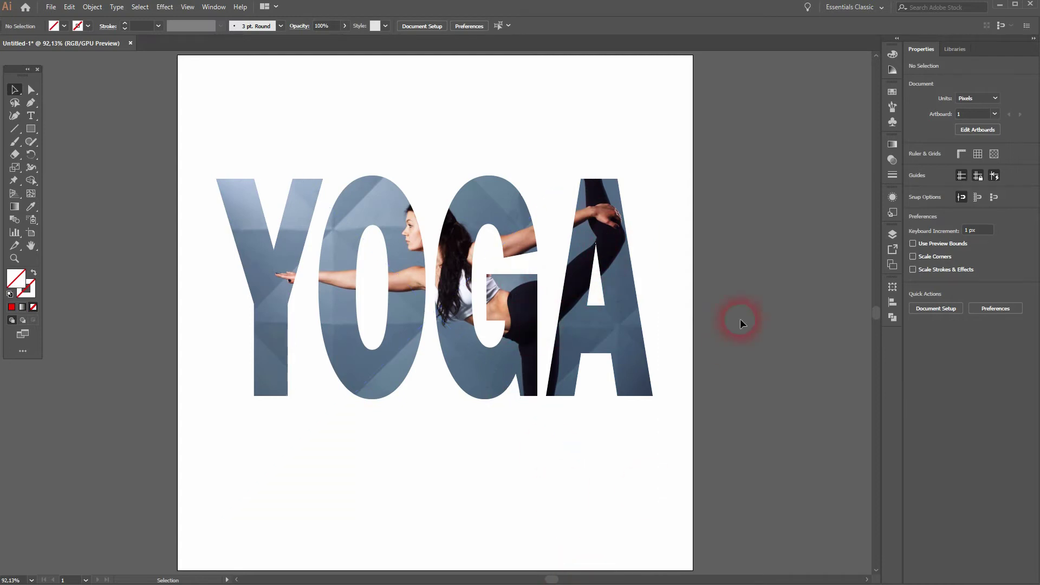
Undo the clipping mask and the compound path, and deselect the lettering.
key("ctrl+z")
key("ctrl+z")
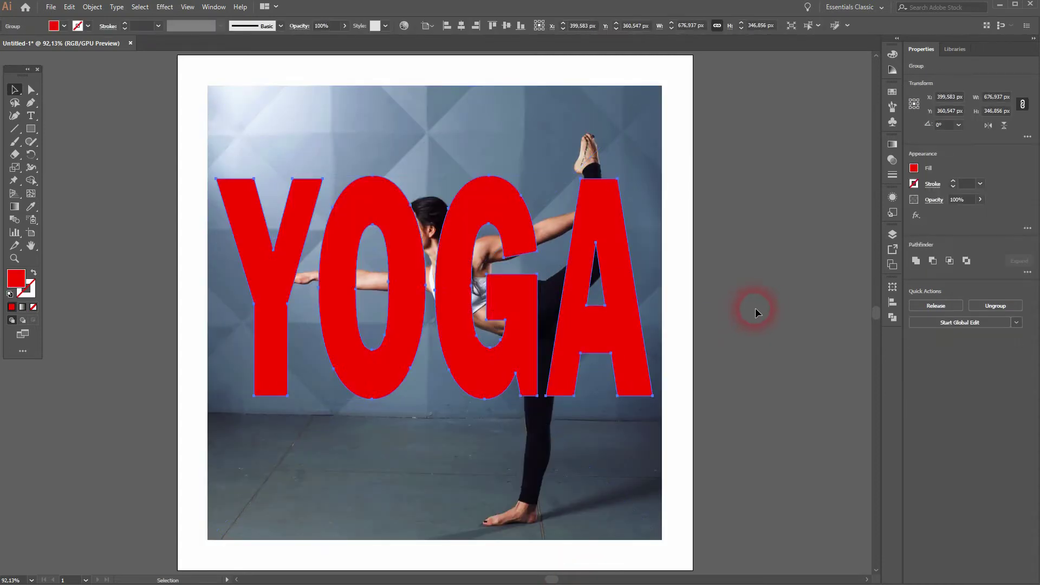
left_click(756, 309)
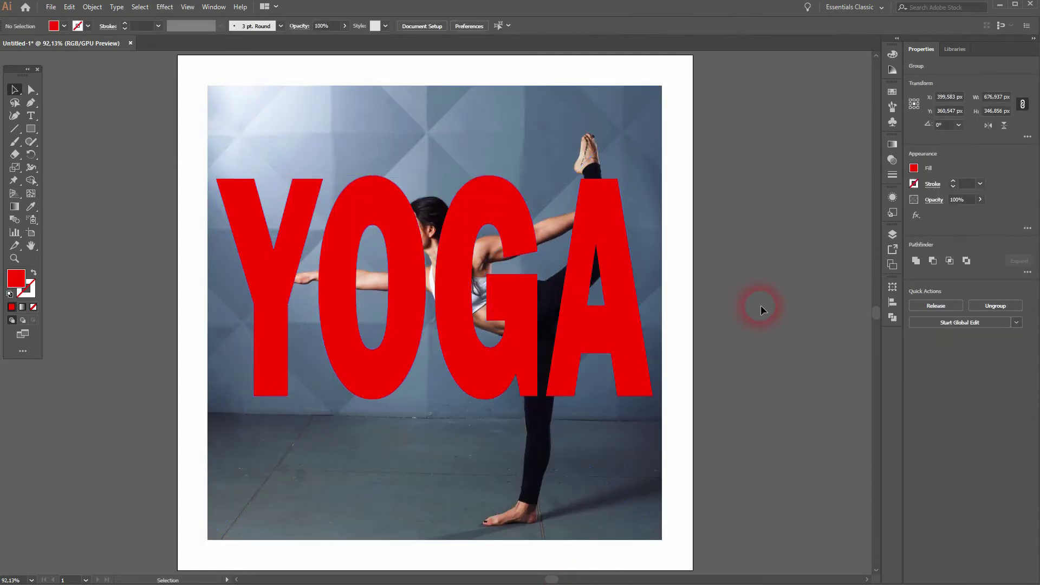
Start a Pen path with a red stroke and no fill, tracing the standing leg's front edge from the G's base down to the knee.
left_click(34, 104)
left_click(38, 274)
left_click(537, 177)
left_click(537, 401)
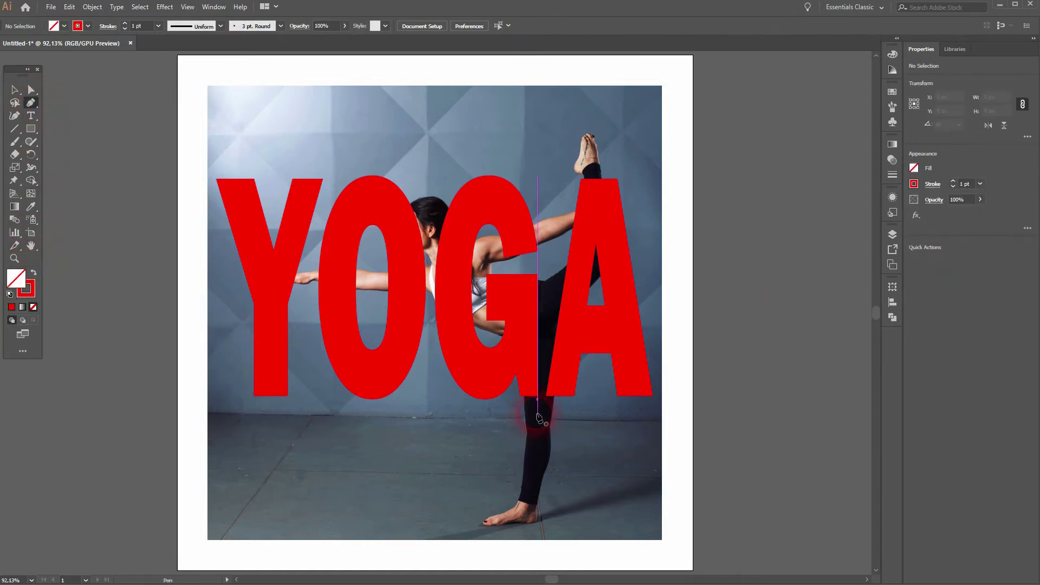
scroll(537, 414, "up", 5)
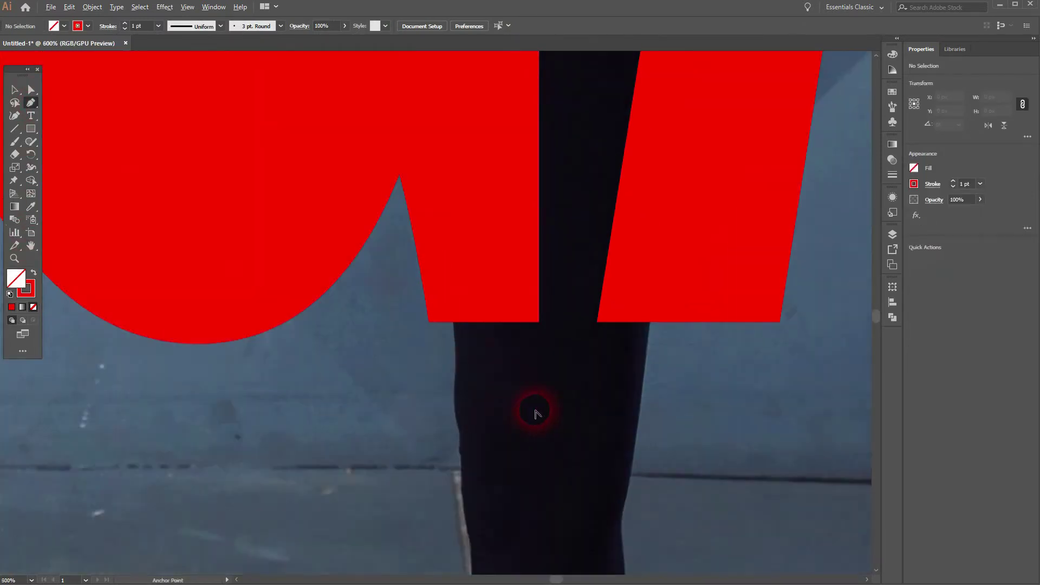
left_click(453, 322)
left_click(457, 339)
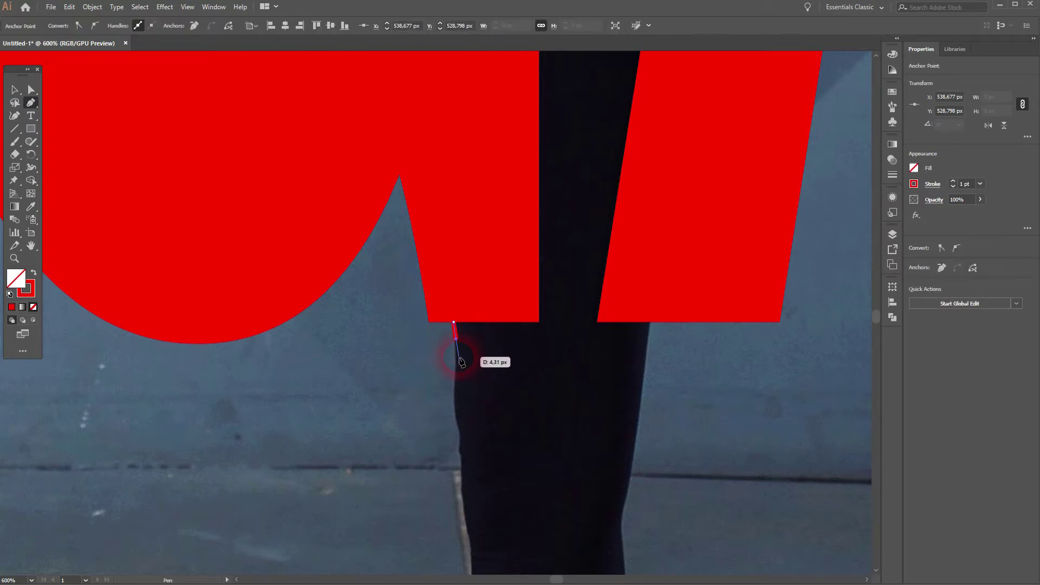
left_click(456, 385)
left_click(457, 407)
left_click(461, 425)
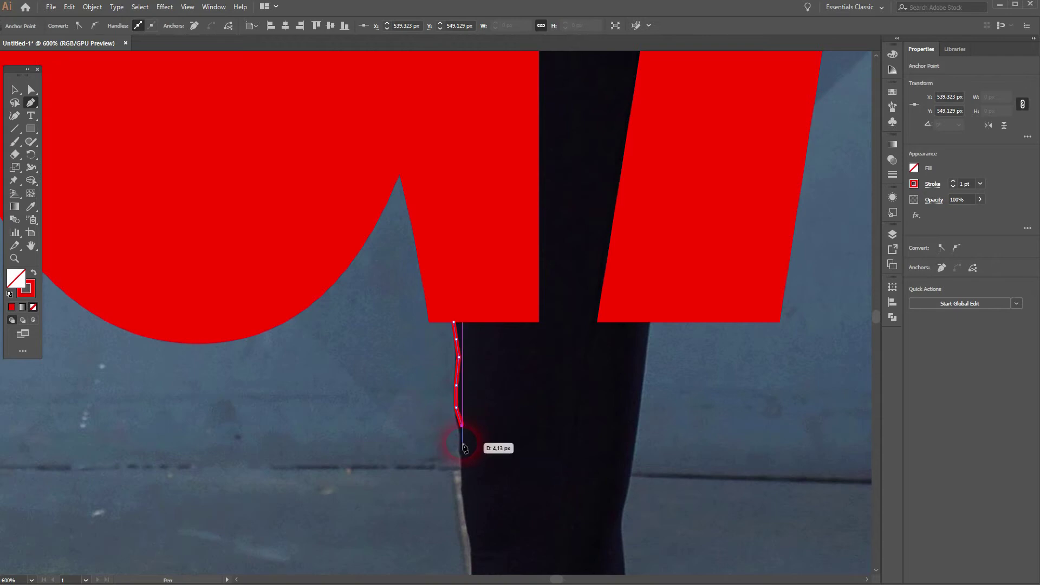
left_click(465, 464)
left_click(463, 491)
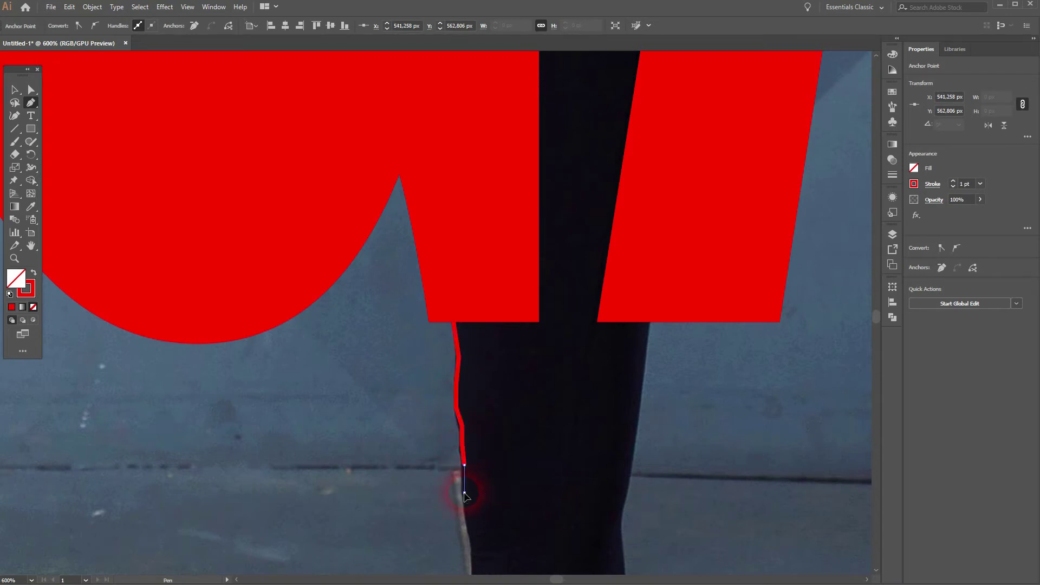
left_click(471, 518)
left_click(474, 546)
Continue the Pen path along the front of the standing leg from the knee to the upper shin.
left_click_drag(486, 500, 456, 351)
left_click(445, 420)
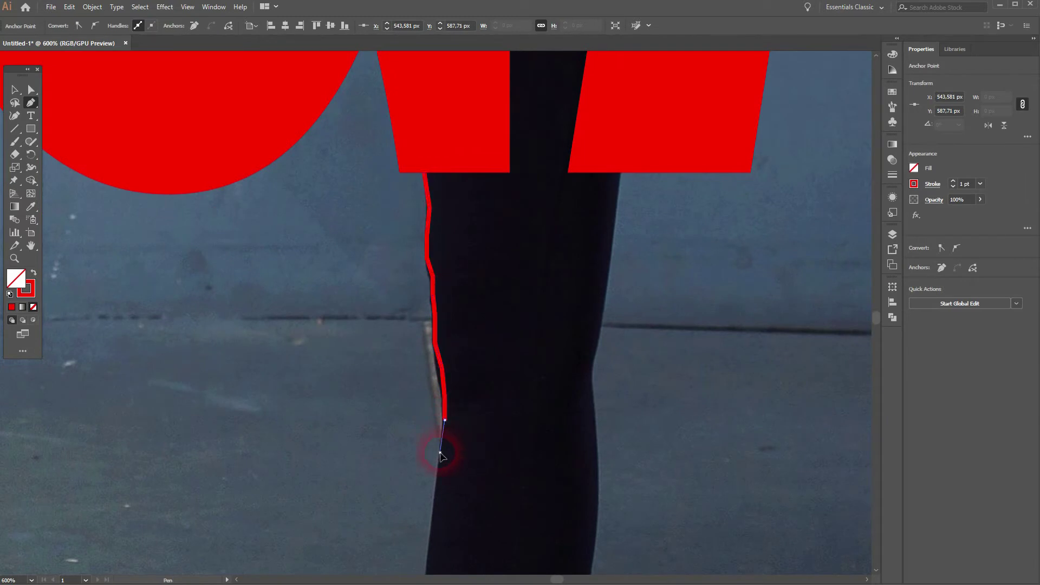
left_click(440, 451)
left_click(437, 495)
left_click(434, 529)
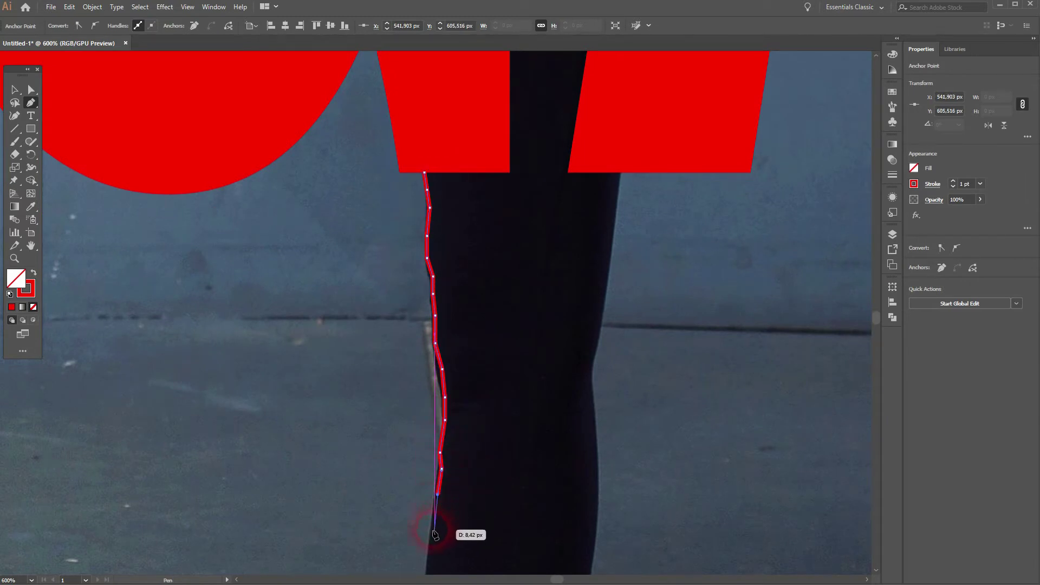
left_click(429, 570)
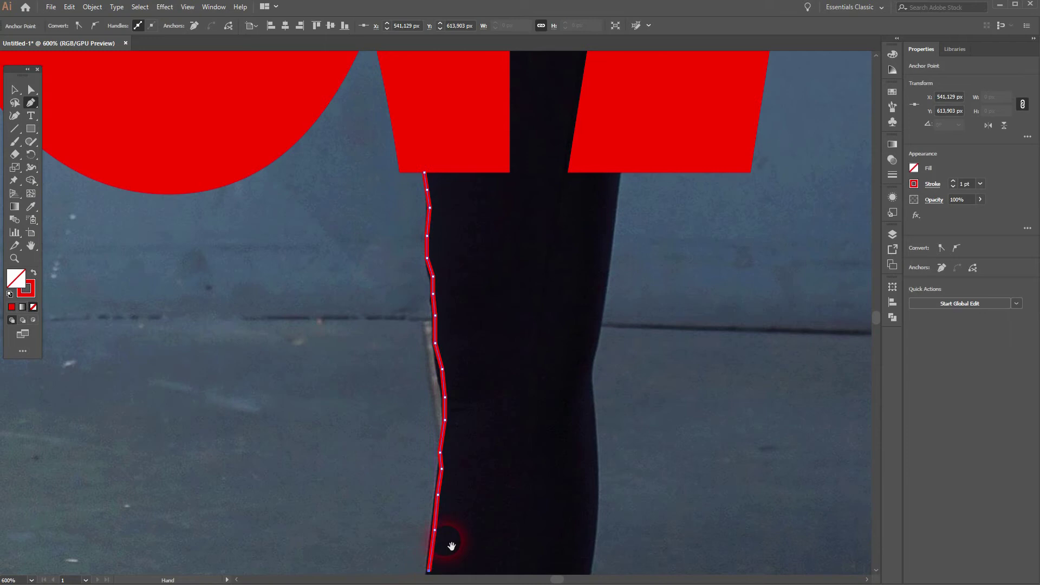
Continue the Pen path down the shin to the legging's cuff, following the small fold above the ankle.
left_click_drag(450, 548, 458, 239)
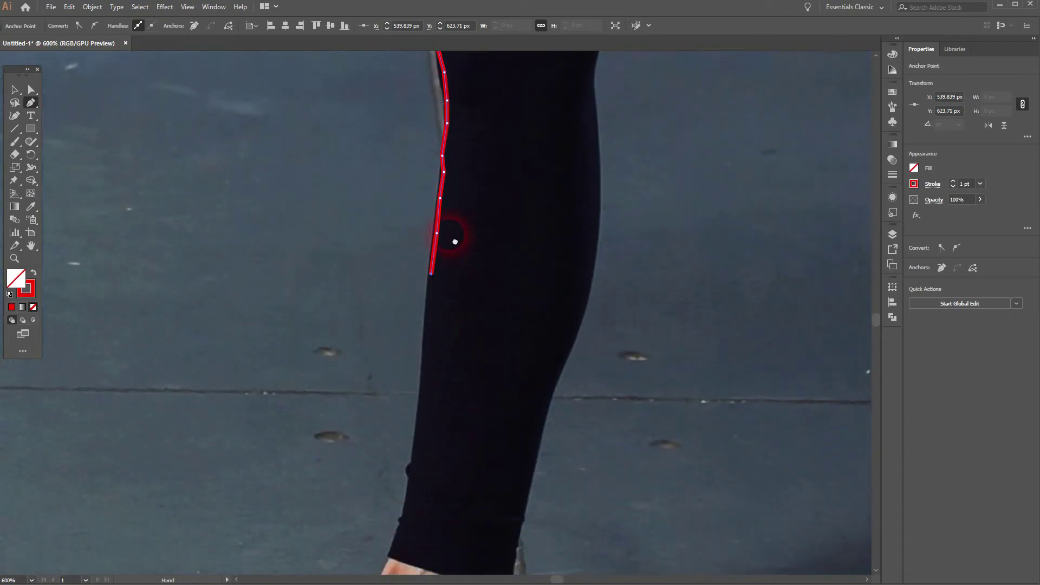
left_click(427, 328)
left_click(423, 375)
left_click(422, 400)
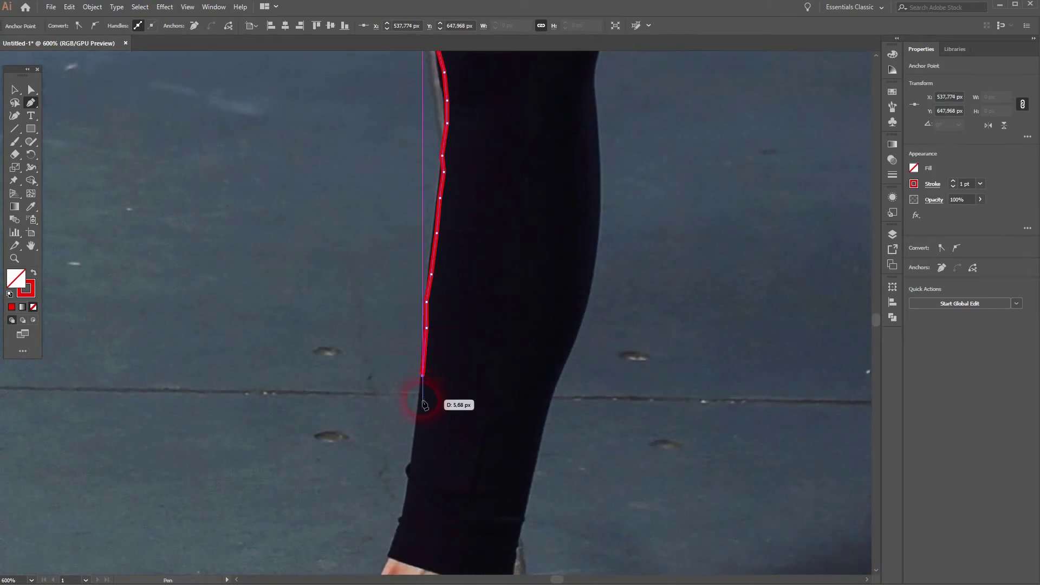
left_click(418, 432)
left_click(414, 461)
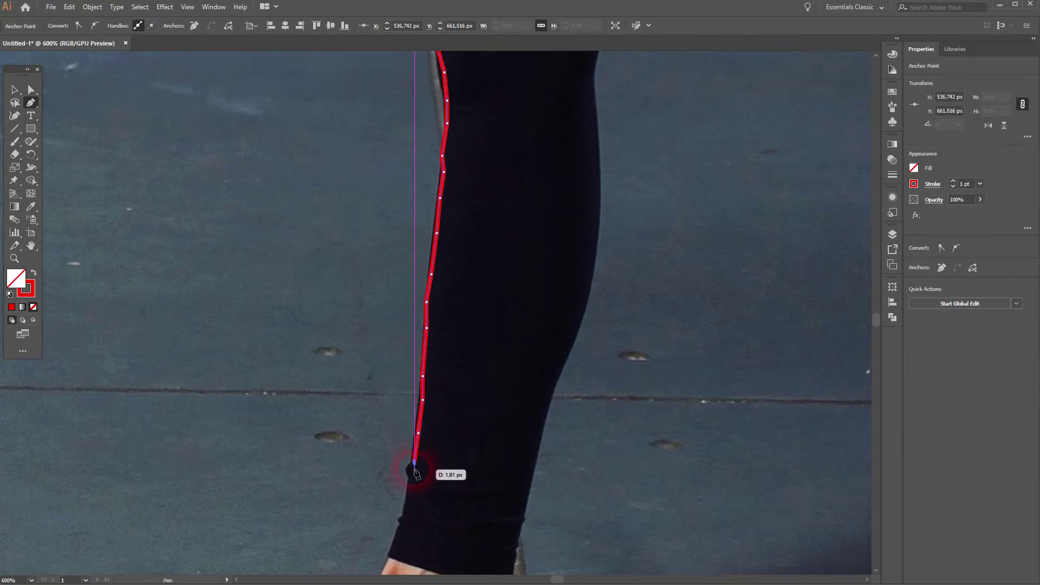
left_click(409, 466)
left_click(412, 477)
left_click(408, 492)
left_click(408, 512)
left_click(401, 532)
Trace the path from the ankle along the top of the foot and around the toes.
left_click_drag(392, 554, 509, 253)
left_click(503, 270)
left_click(494, 292)
left_click(430, 330)
left_click(399, 344)
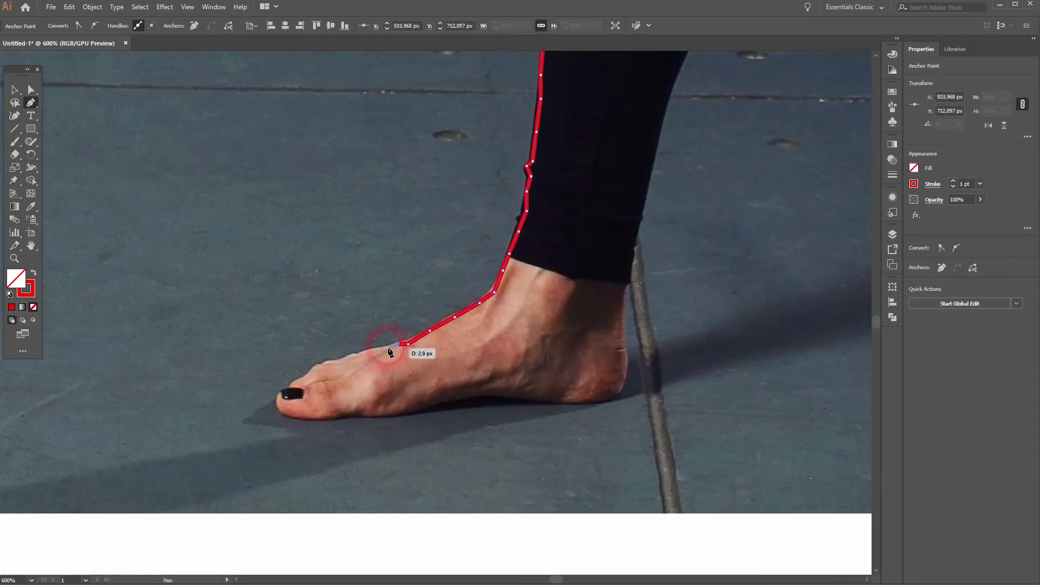
left_click(359, 355)
left_click(331, 363)
left_click(312, 374)
left_click(284, 392)
left_click(279, 406)
left_click(325, 417)
left_click(366, 415)
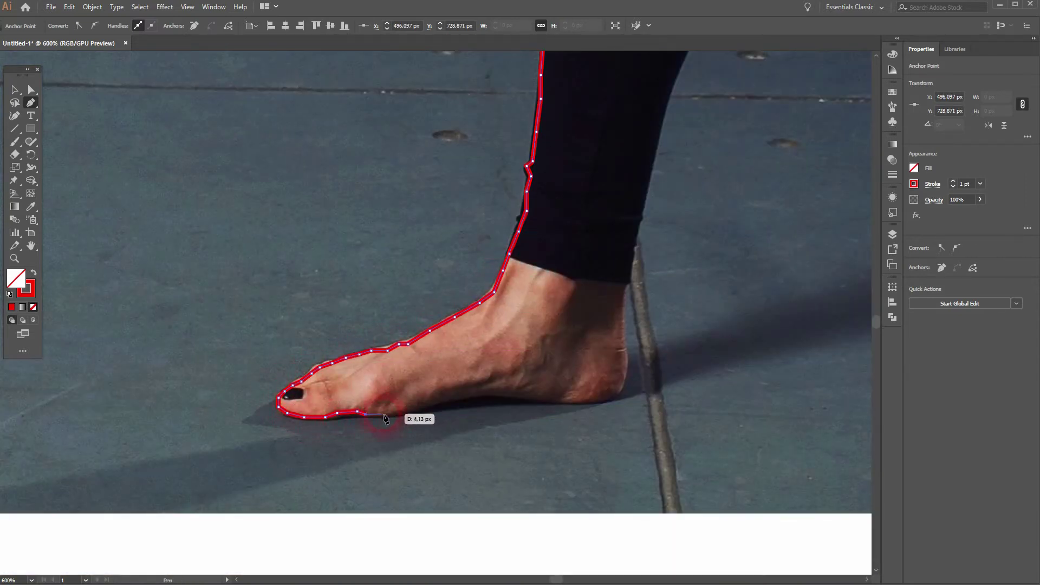
Extend the path along the sole and around the heel up to the back of the ankle.
left_click(425, 406)
left_click(492, 396)
left_click(561, 402)
left_click(613, 396)
left_click(624, 286)
Continue tracing up the back of the ankle and calf toward the knee.
left_click_drag(638, 249, 553, 366)
left_click(551, 367)
left_click(559, 319)
left_click(574, 231)
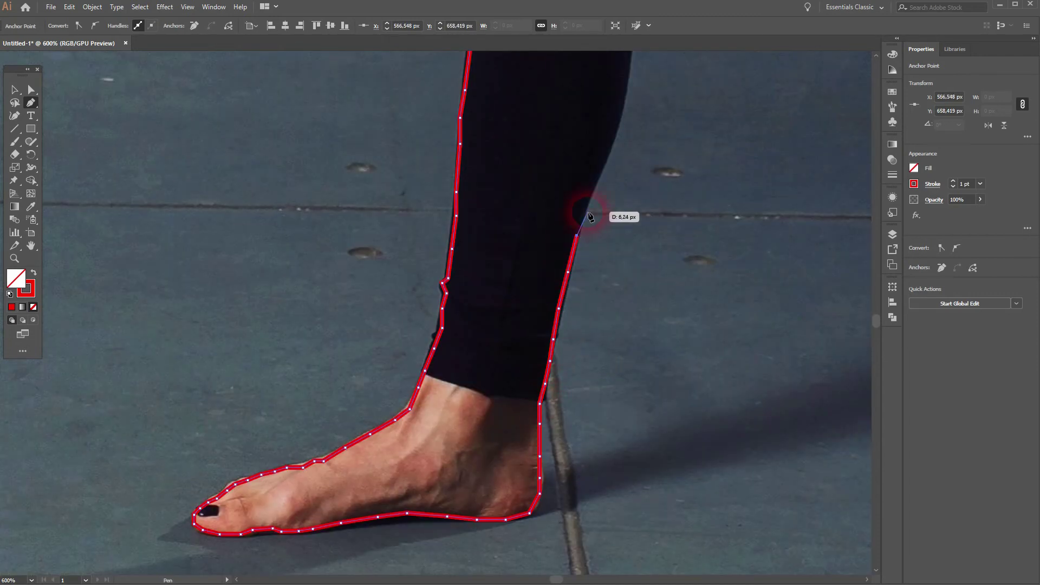
left_click(621, 106)
left_click_drag(622, 87, 539, 363)
left_click(548, 297)
left_click(544, 150)
Extend the path up the back of the knee and thigh until it overlaps the base of the letter A.
left_click_drag(559, 138, 498, 422)
left_click(489, 397)
left_click(496, 347)
left_click(502, 300)
left_click(508, 270)
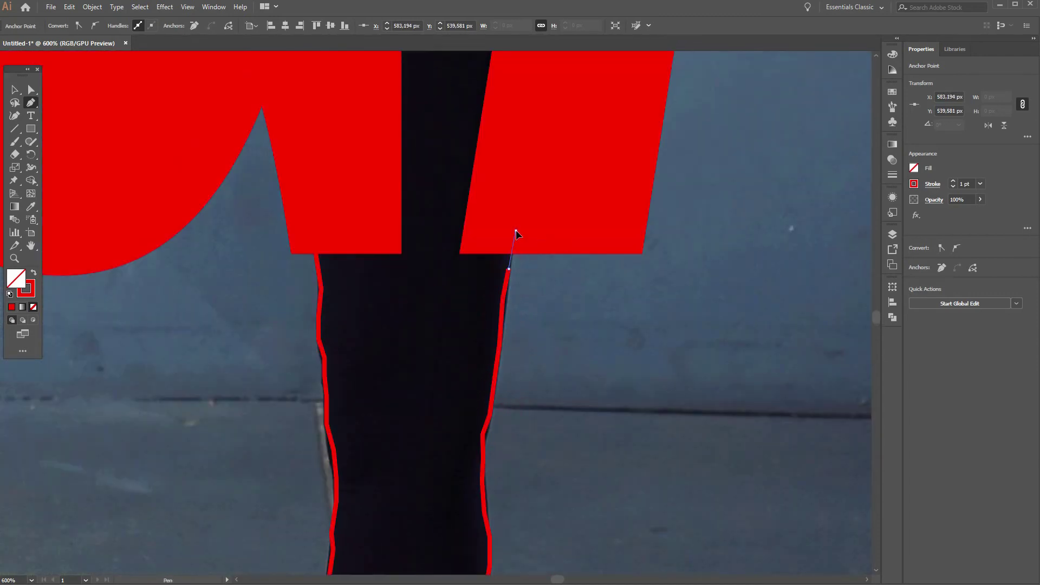
left_click(515, 231)
Carry the path up inside the letter A to where the raised leg's lower edge meets the triangular opening, repositioning the misplaced anchor.
scroll(516, 232, "down", 3)
left_click_drag(544, 188, 498, 500)
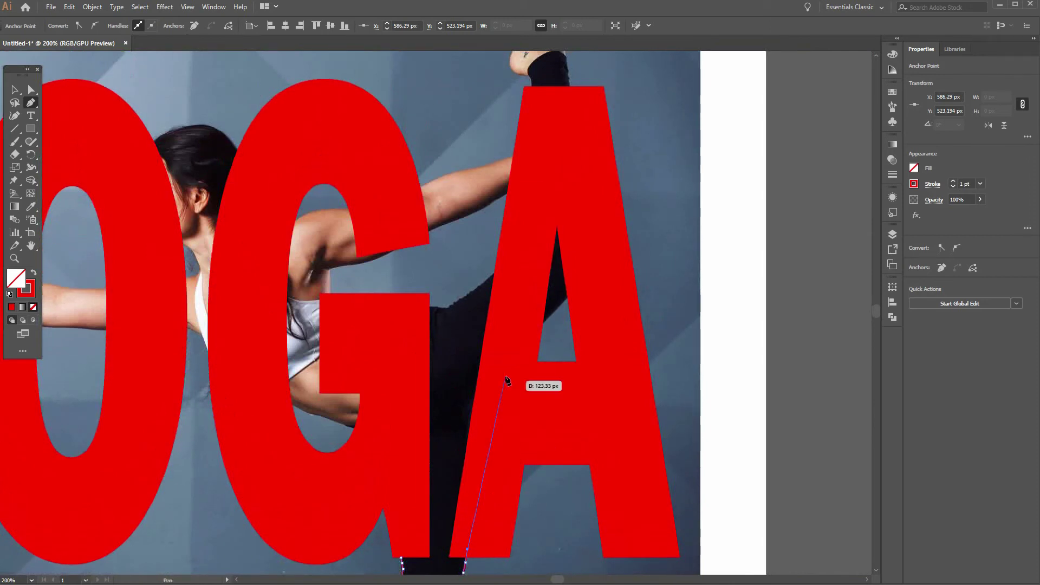
left_click(544, 324)
scroll(544, 325, "up", 6)
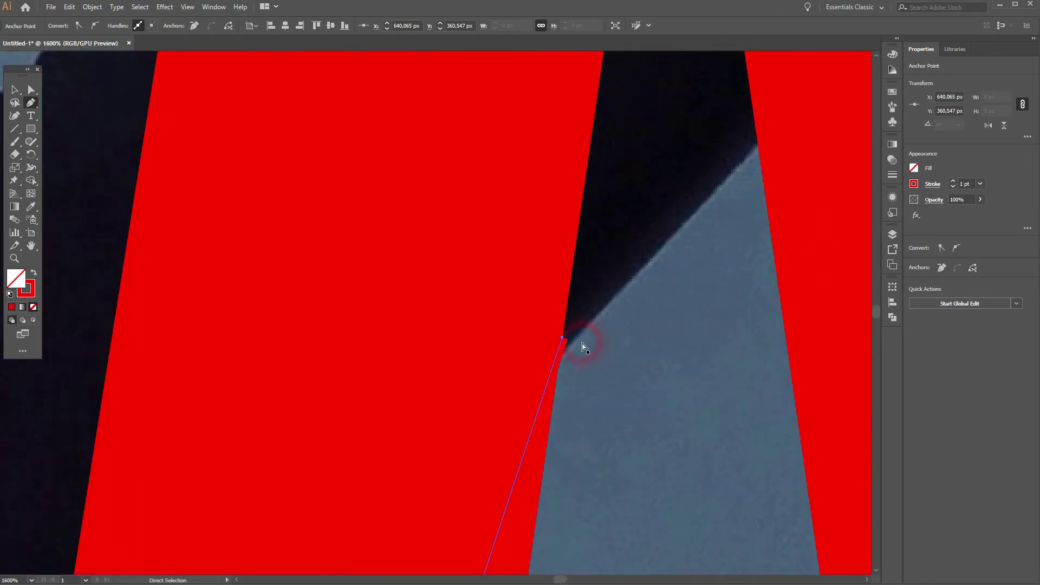
key("ctrl+z")
left_click(560, 355)
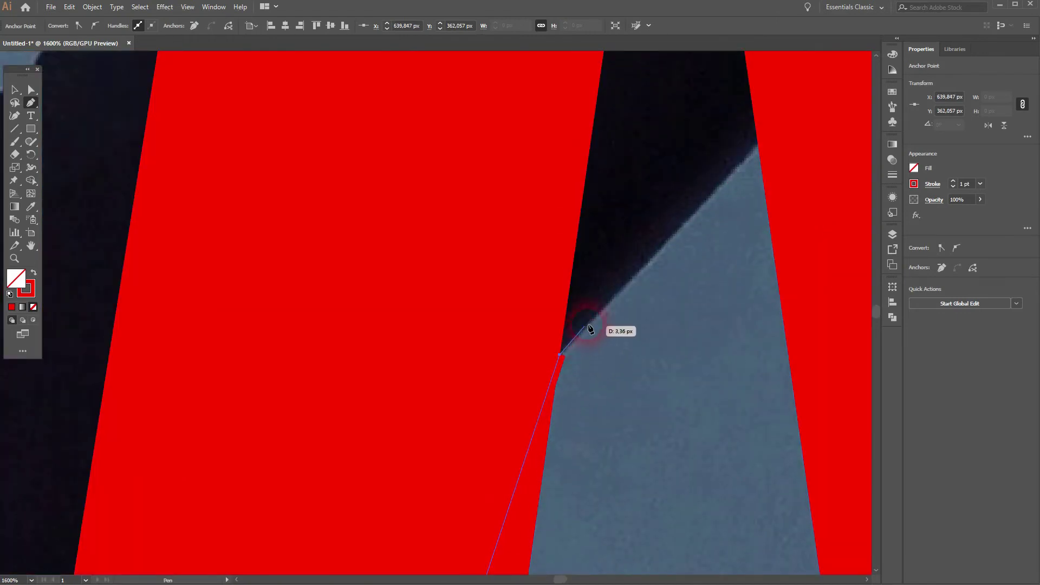
Trace the underside of the raised leg across the triangular opening of the letter A until the path overlaps the letter's far stroke.
left_click(593, 320)
left_click(623, 283)
left_click(657, 250)
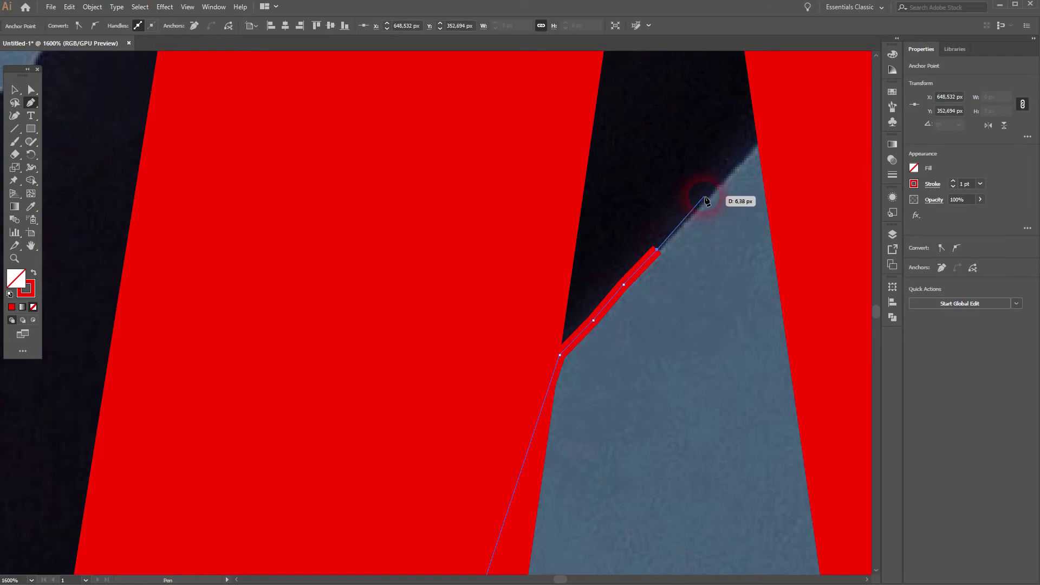
left_click(703, 197)
left_click(752, 145)
left_click(792, 108)
Extend the path up through the letter A to its top edge and trace the outer side of the raised ankle's legging cuff.
left_click_drag(792, 108, 611, 449)
scroll(581, 396, "down", 5)
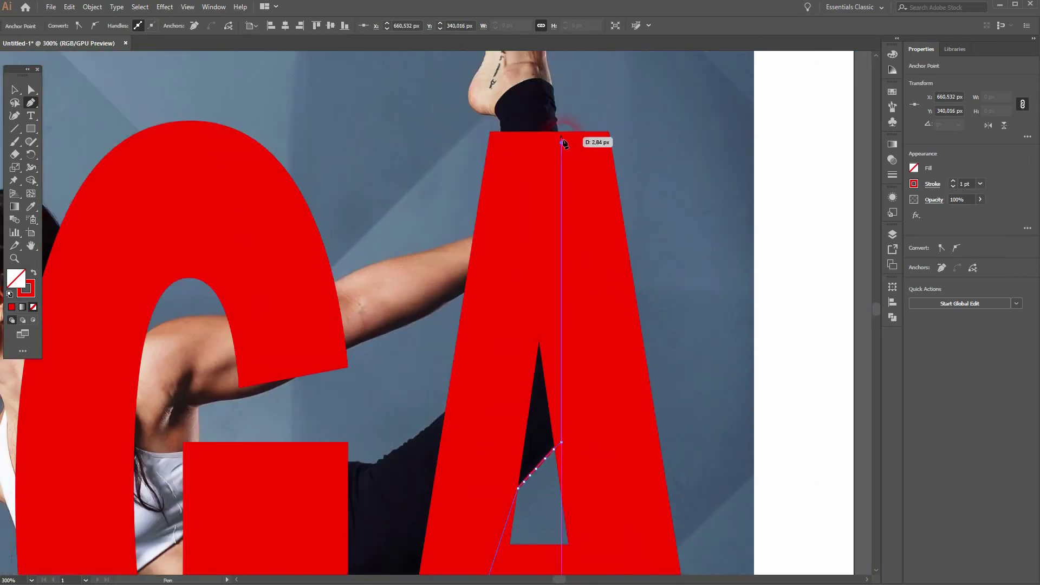
scroll(561, 162, "up", 4)
left_click_drag(565, 112, 574, 329)
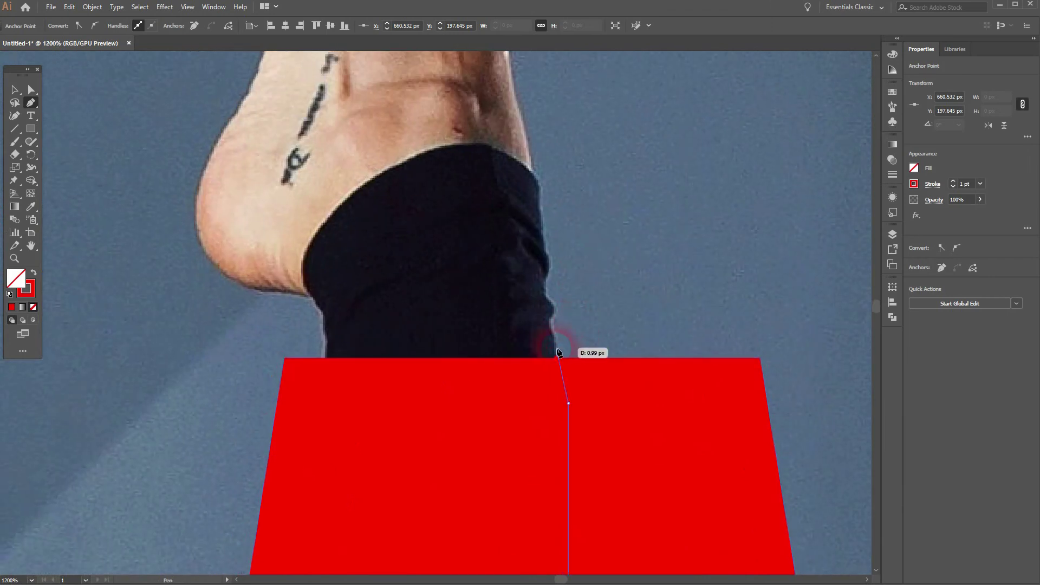
left_click(548, 326)
left_click(548, 307)
left_click(540, 294)
left_click(548, 267)
left_click(541, 245)
left_click(534, 195)
Continue the path from the legging cuff along the outer edge of the raised foot toward the small toe.
left_click_drag(535, 195, 530, 446)
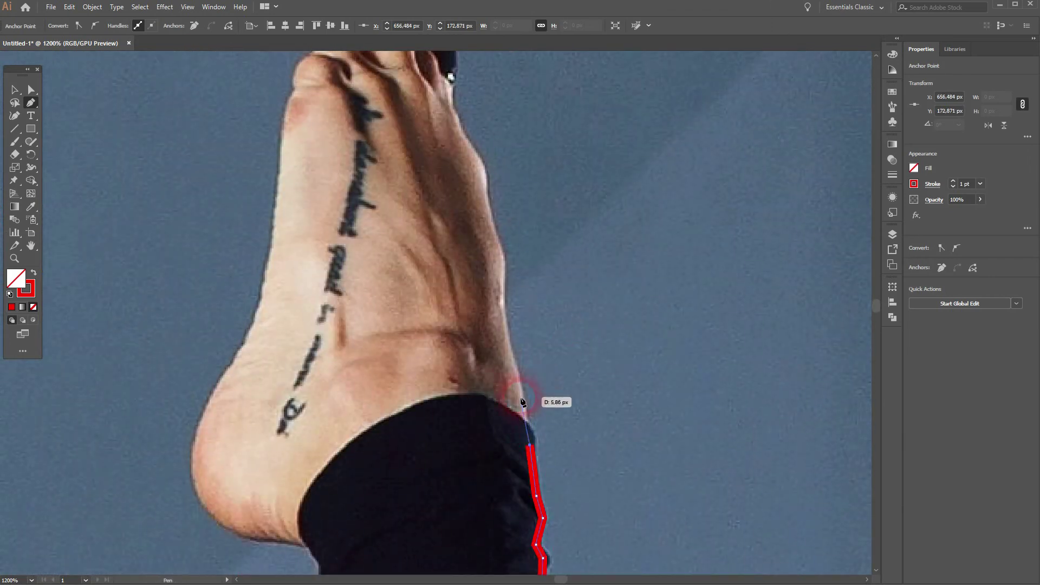
left_click(519, 398)
left_click(503, 280)
left_click(501, 257)
left_click(491, 228)
left_click(483, 198)
left_click(483, 174)
left_click(472, 154)
left_click_drag(472, 154, 445, 361)
left_click(431, 329)
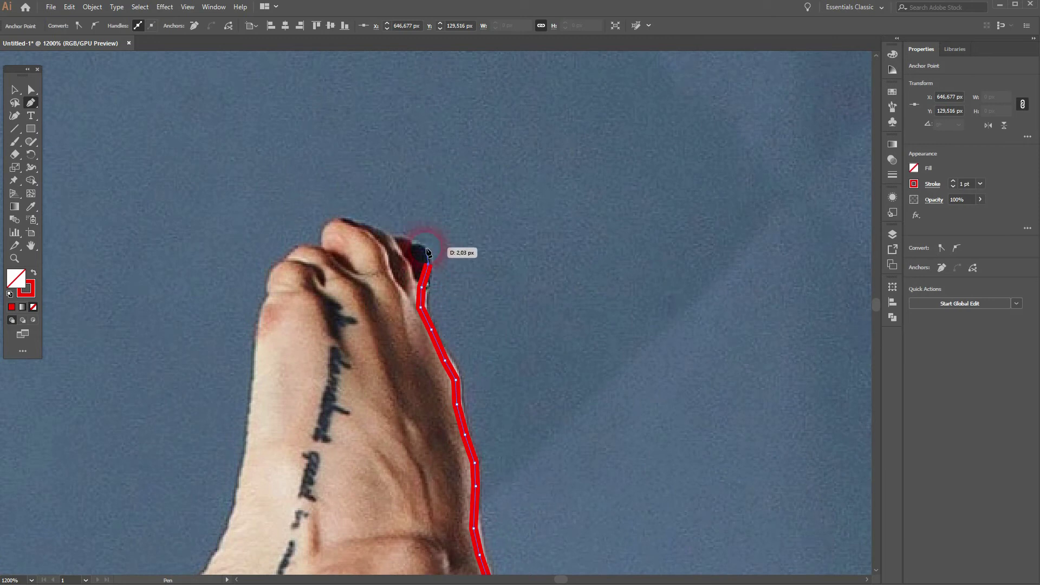
Trace the path around the tips of the raised foot's toes to the side of the big toe.
left_click(360, 228)
left_click(336, 220)
left_click(325, 252)
left_click(296, 251)
left_click(274, 276)
left_click(261, 333)
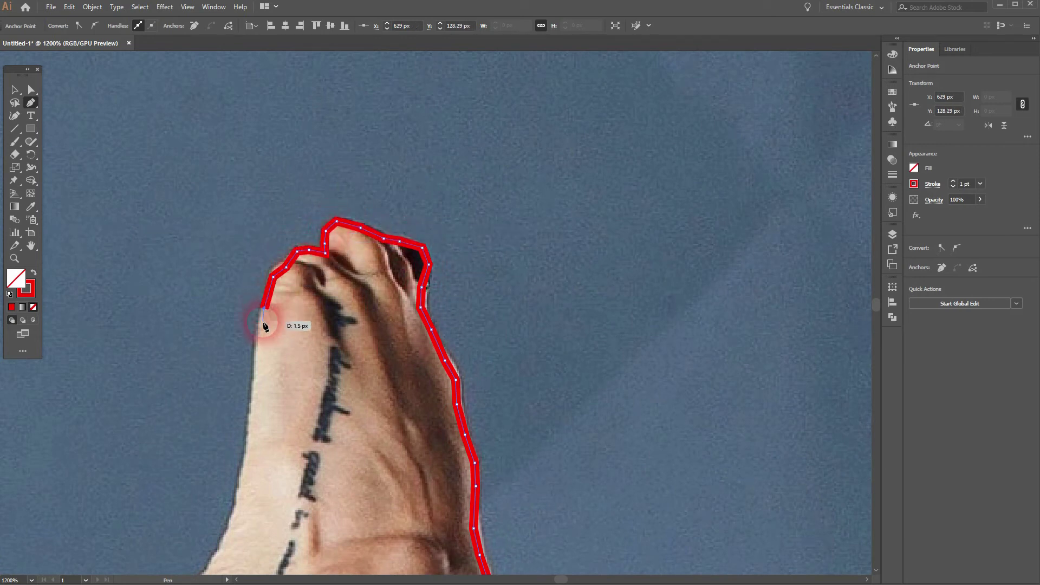
Extend the path down the inner edge of the raised foot to the back of the heel.
left_click(256, 377)
left_click(251, 408)
left_click(247, 460)
left_click(237, 506)
left_click_drag(240, 541, 431, 311)
left_click(423, 297)
left_click(407, 331)
left_click(396, 348)
left_click(377, 378)
left_click(367, 403)
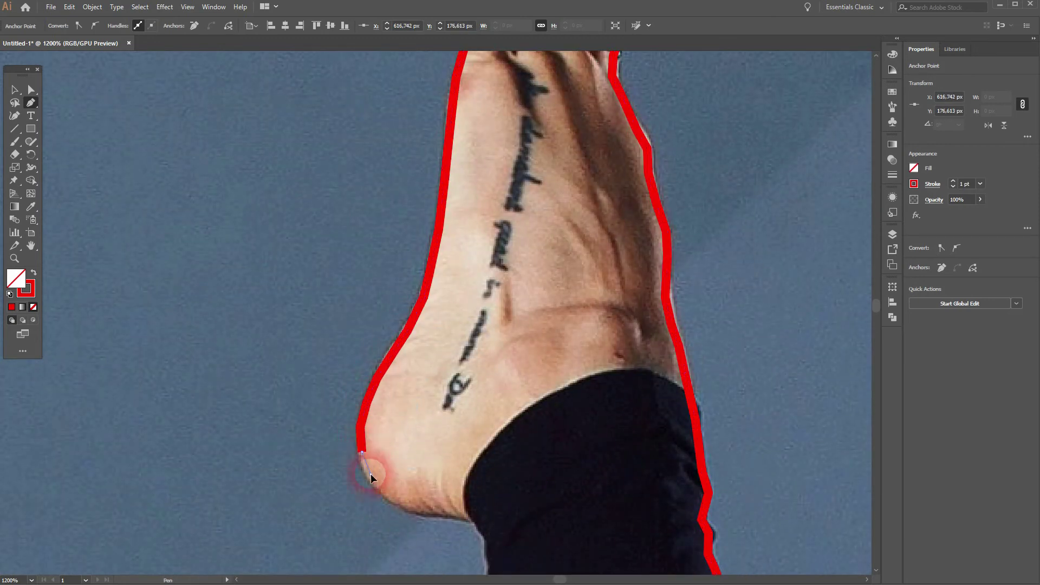
Trace around the heel and down the back of the legging cuff until the path overlaps the top of the letter A.
left_click(456, 517)
left_click(473, 524)
left_click_drag(477, 532, 391, 319)
left_click(402, 332)
left_click(405, 362)
left_click(406, 391)
Bring the path down through the letter A and trace the first part of the raised thigh's upper edge toward the letter G.
scroll(406, 417, "down", 5)
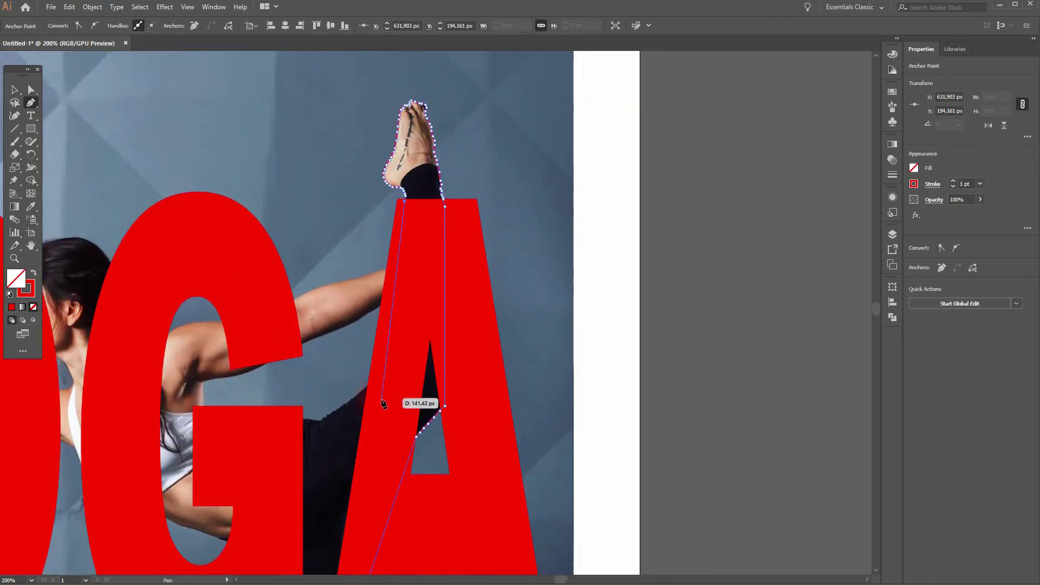
left_click_drag(383, 404, 559, 279)
left_click(543, 262)
scroll(550, 264, "up", 4)
left_click(508, 268)
left_click(488, 284)
left_click(471, 302)
left_click(457, 310)
left_click(443, 322)
left_click(424, 331)
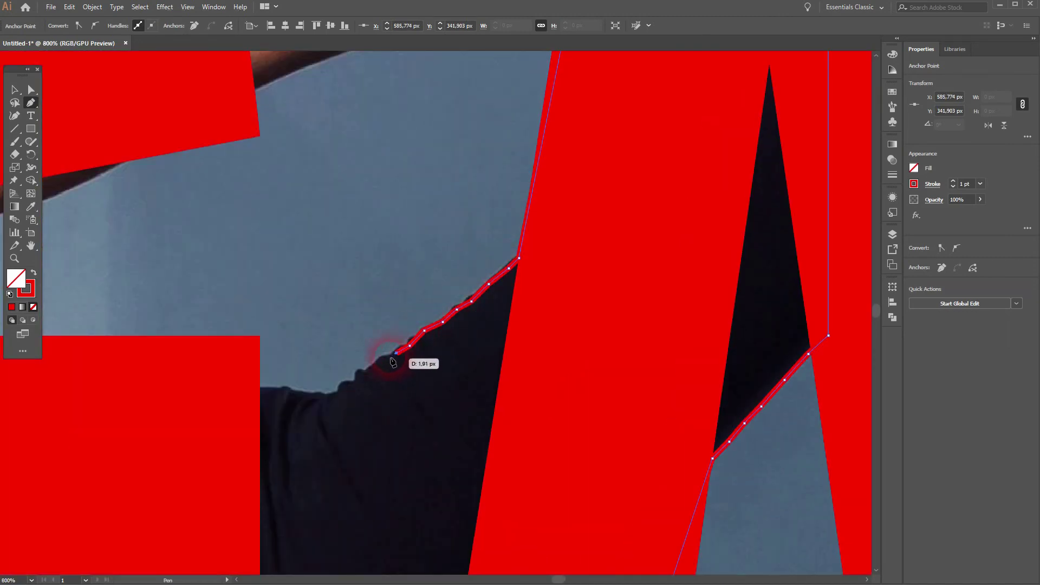
Undo the last misplaced anchor and trace the rest of the thigh's upper edge and fabric folds to the hip beside the letter G.
key("ctrl+z")
left_click(360, 371)
left_click(360, 380)
left_click(353, 387)
left_click(343, 383)
left_click(342, 394)
left_click(324, 397)
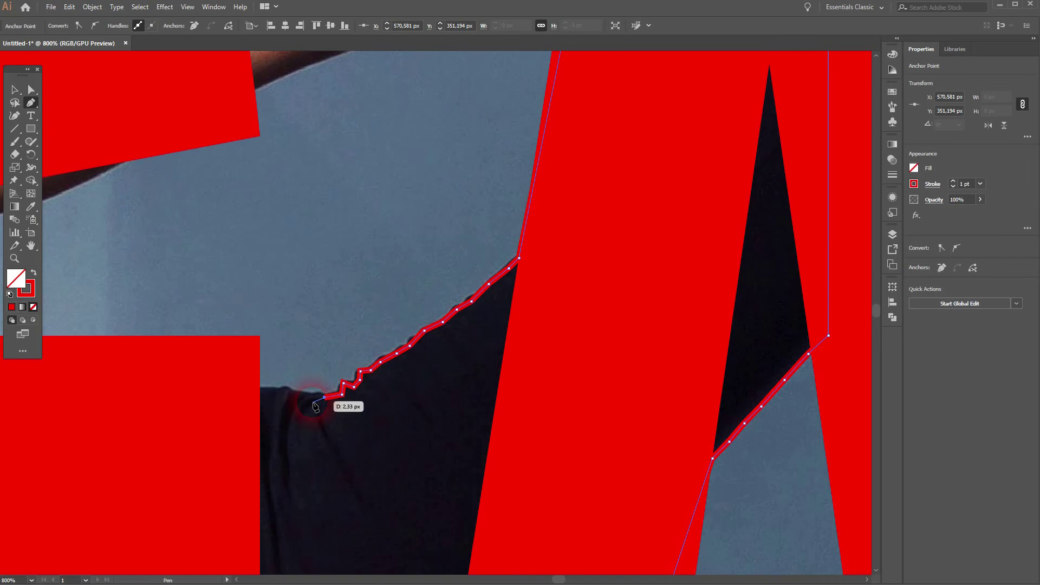
left_click(288, 392)
left_click(271, 388)
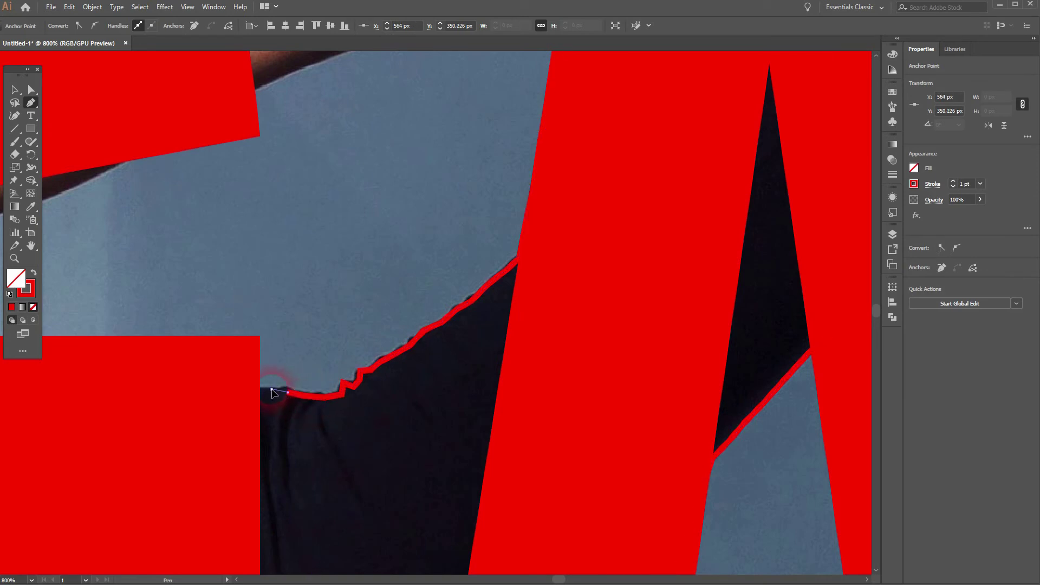
Run the path down inside the letter G and close it at its starting point by the letter's base.
left_click(237, 387)
scroll(238, 436, "down", 3)
left_click_drag(241, 443, 502, 149)
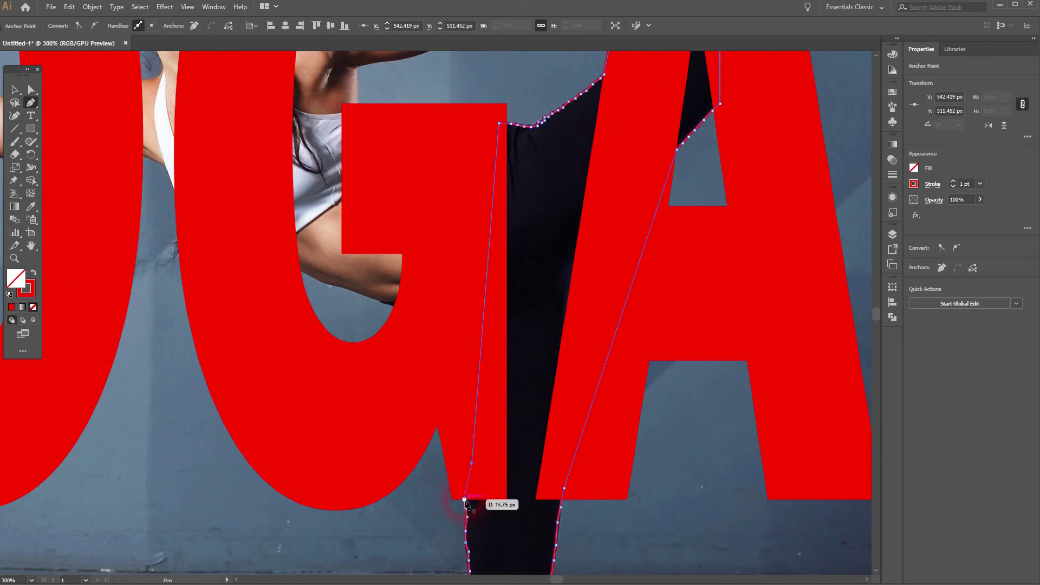
key("ctrl+0")
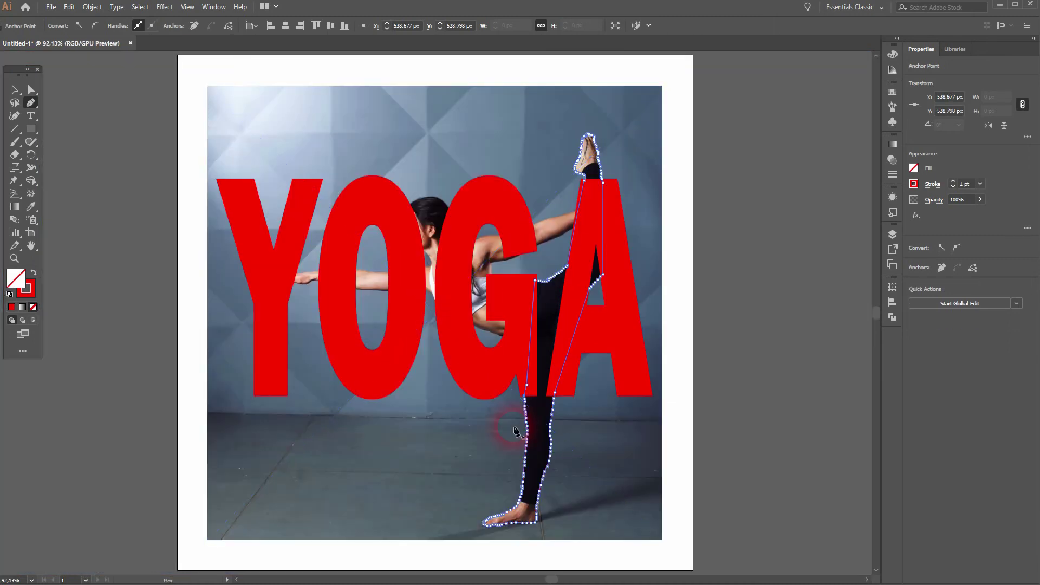
Swap the leg outline's fill and stroke so the shape is filled red with no stroke, and deselect it.
left_click(14, 90)
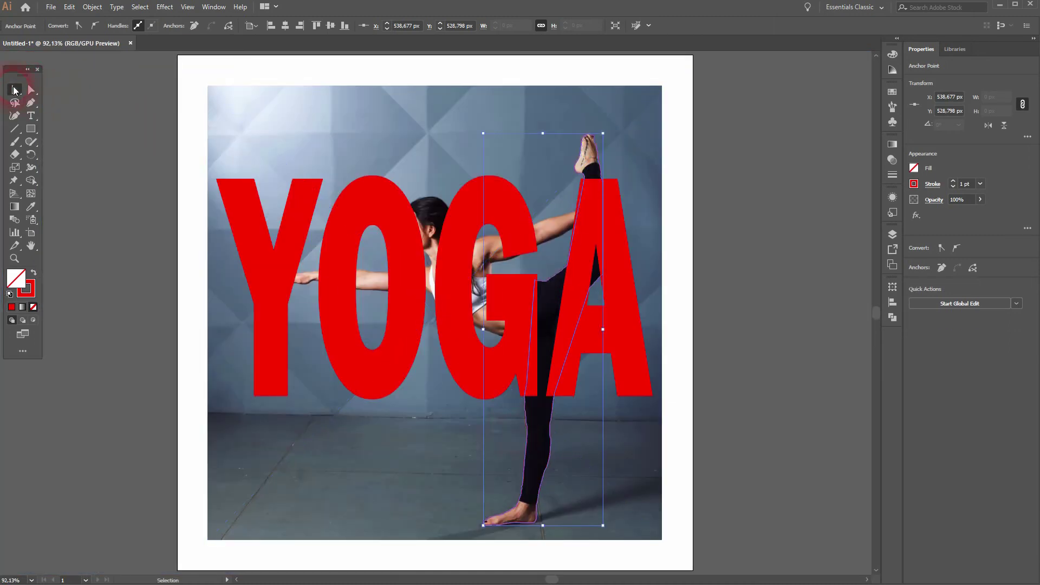
left_click(36, 274)
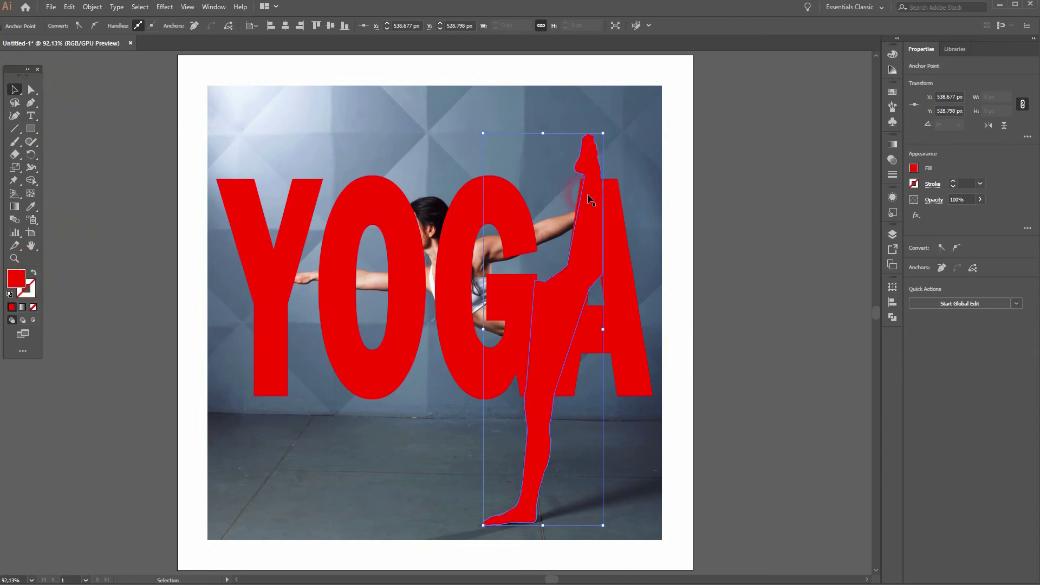
left_click(719, 274)
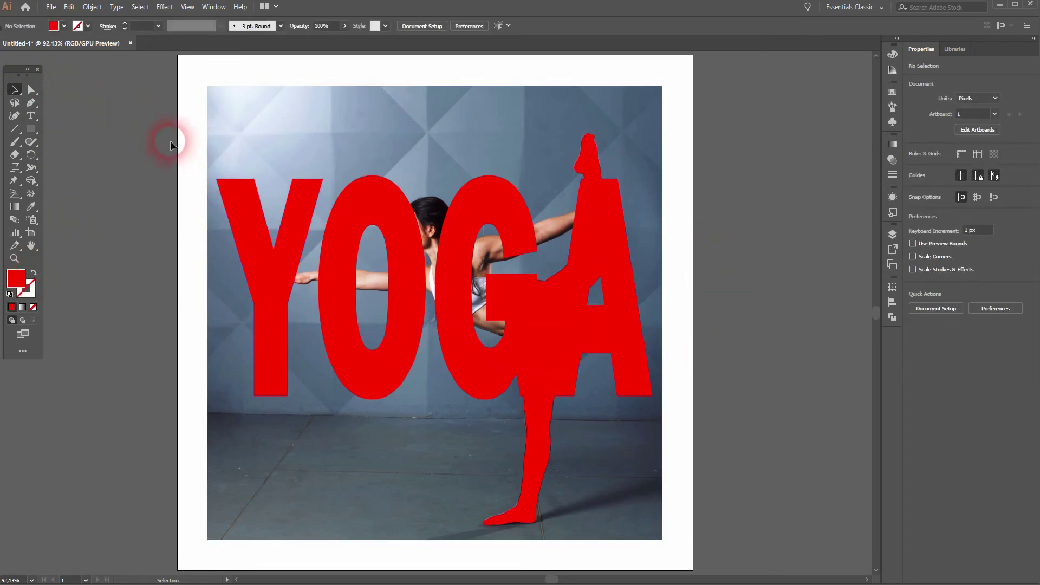
Select the YOGA letters and the leg shape without the photo, and unite them into one shape with Pathfinder.
left_click_drag(173, 141, 641, 464)
left_click(386, 117, "shift")
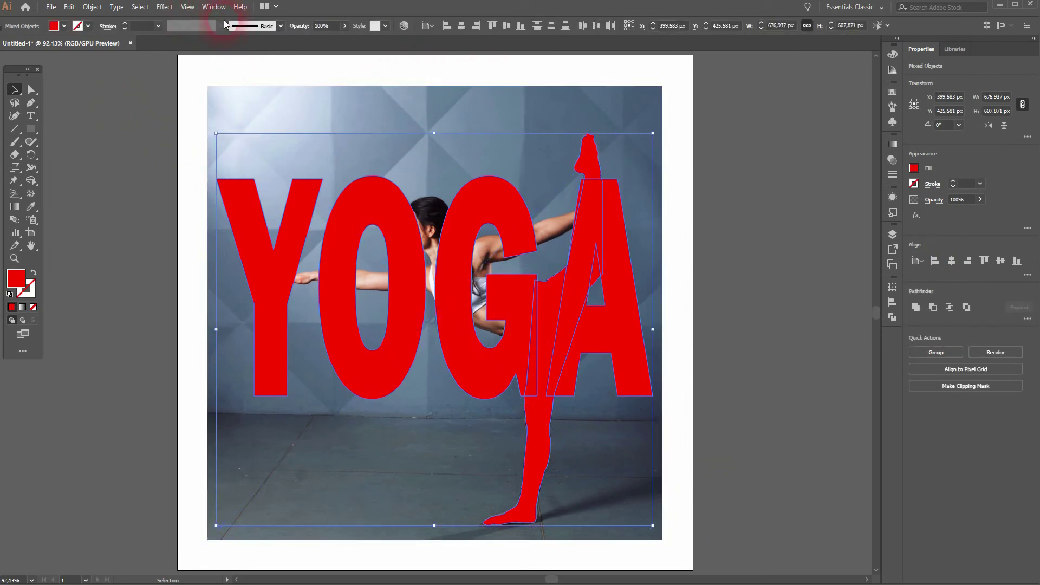
left_click(213, 6)
left_click(346, 392)
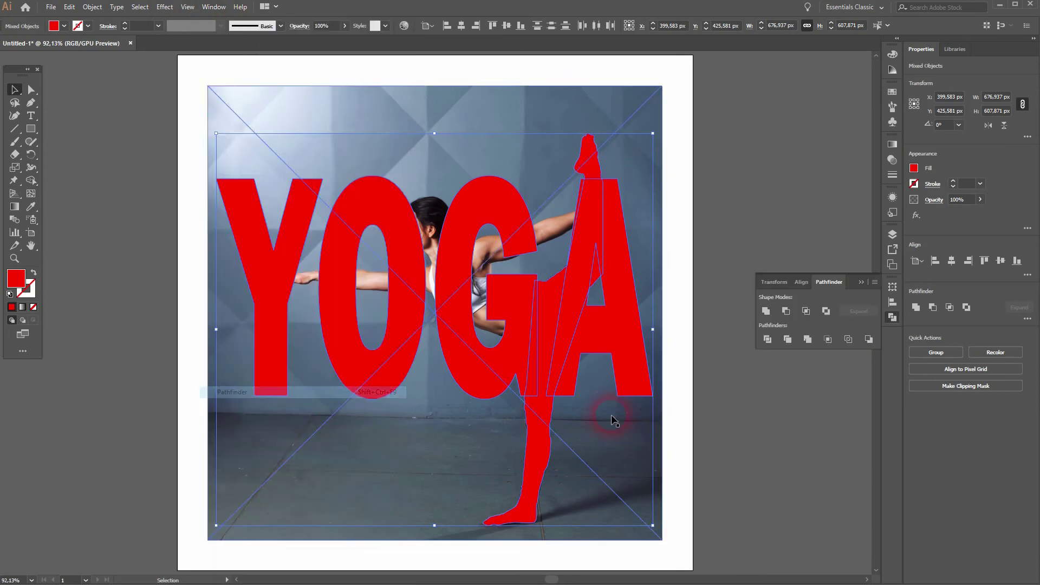
left_click(827, 340)
left_click(766, 311)
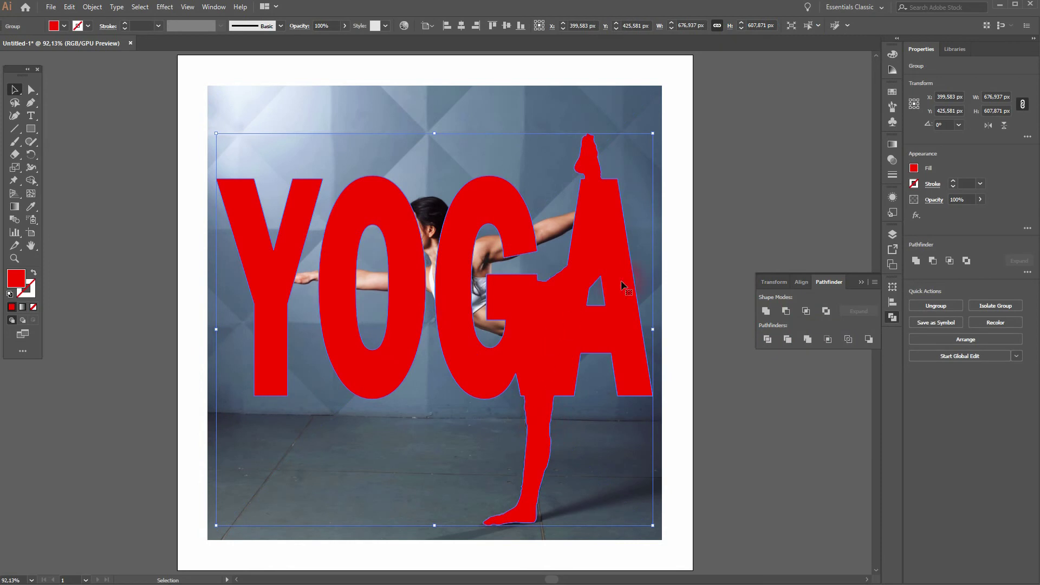
left_click(845, 311)
left_click(862, 283)
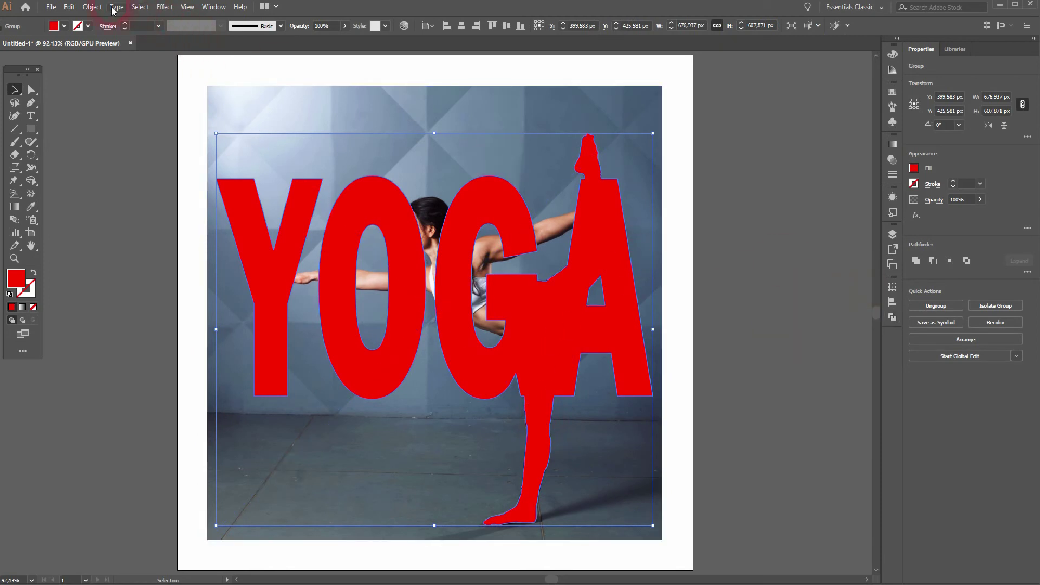
Make the united YOGA and leg group into a compound path.
left_click(92, 7)
mouse_move(186, 399)
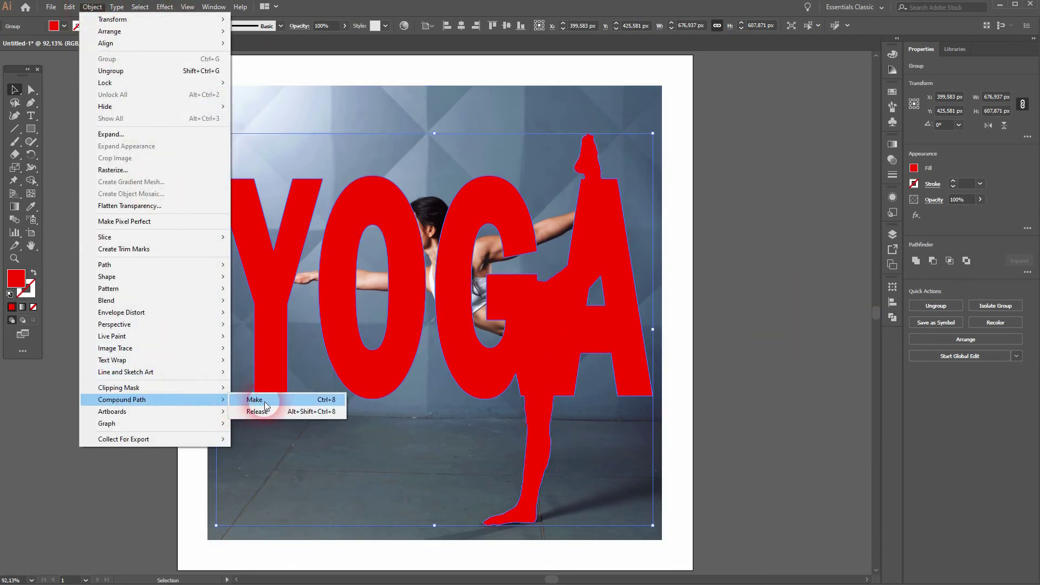
left_click(252, 399)
Select the compound path together with the photo, make a clipping mask from them, and deselect the result.
left_click_drag(165, 76, 665, 428)
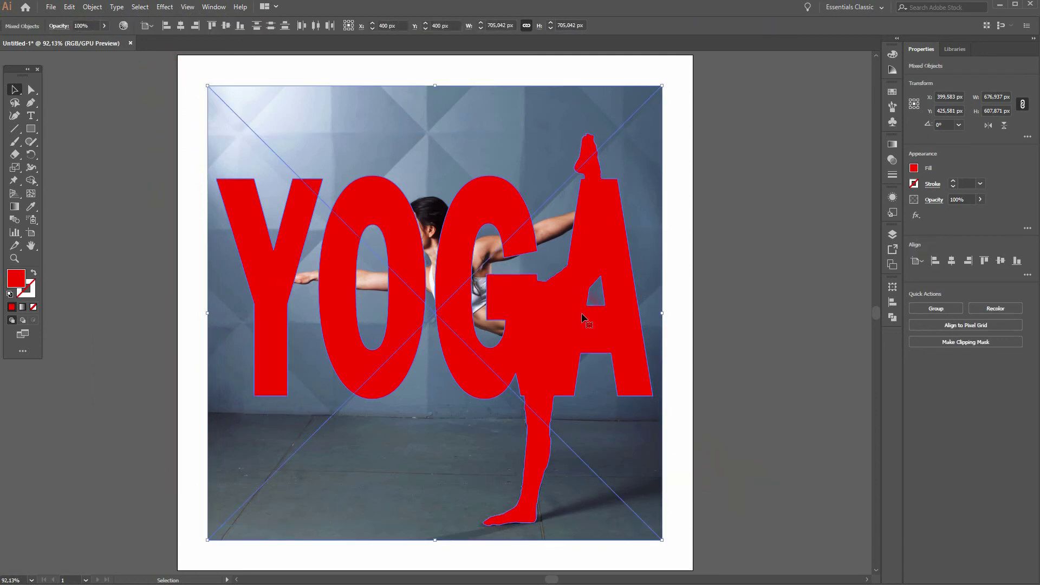
right_click(412, 105)
left_click(481, 203)
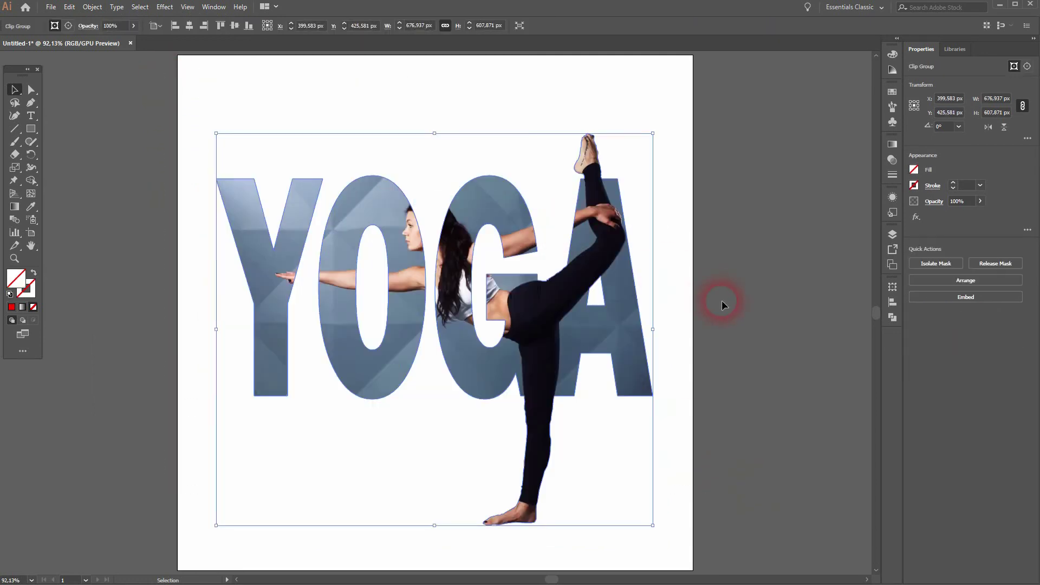
left_click(757, 351)
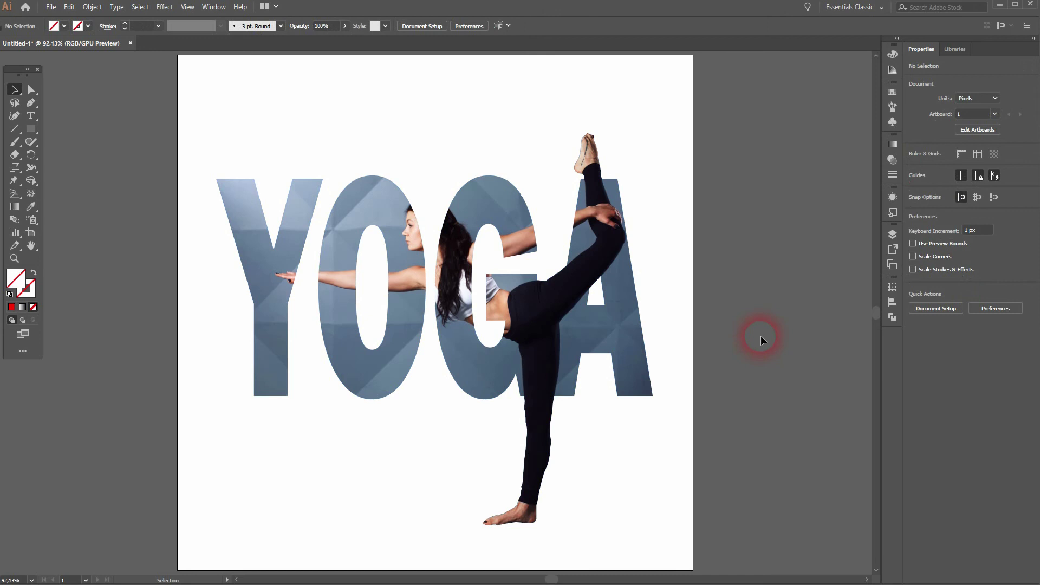